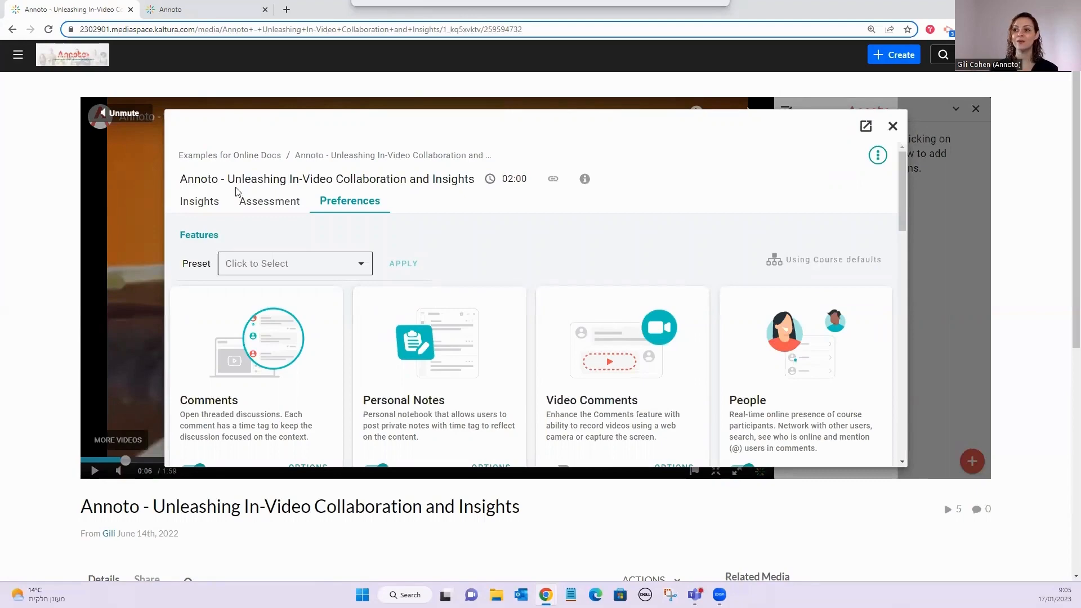
Look through the interaction features available in the video's preferences, including Quizzes, and close the preferences.
scroll(354, 239, "down", 5)
scroll(355, 241, "down", 3)
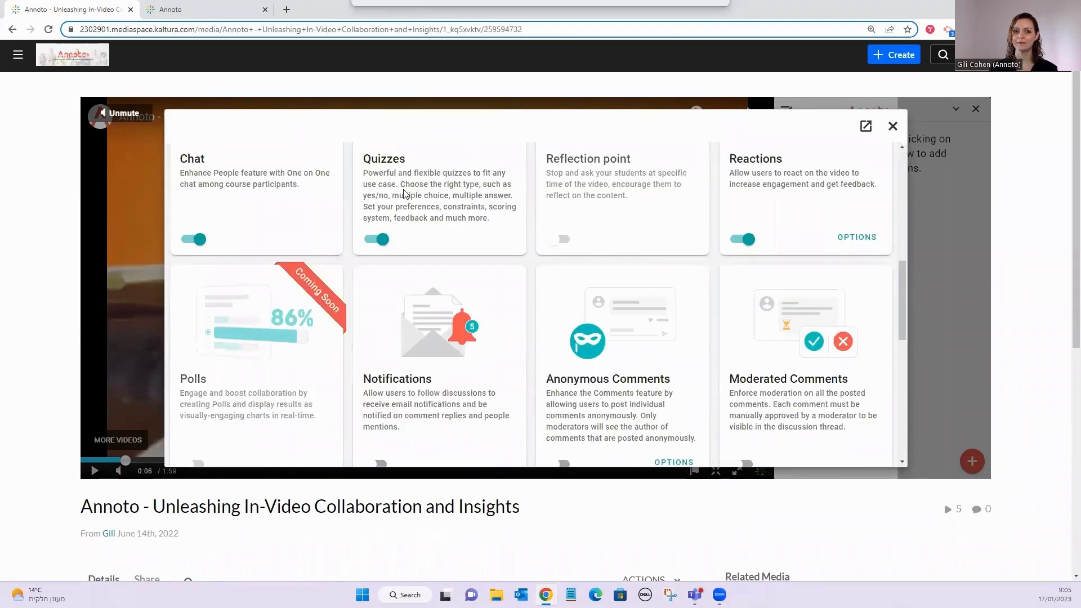
left_click(892, 126)
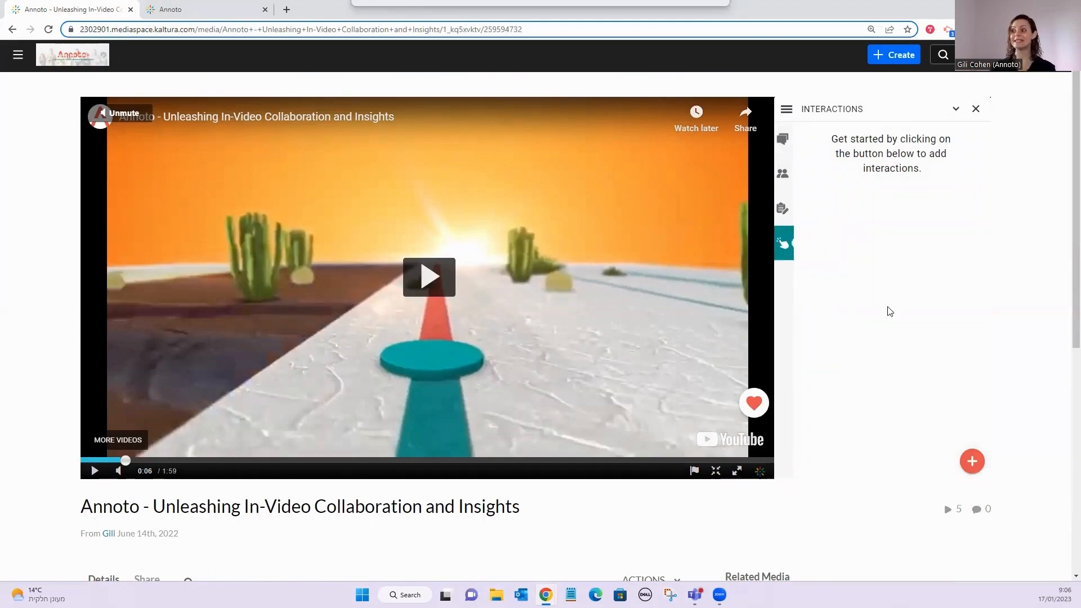
Create a new interaction of type True/False for the video and proceed to its content.
left_click(976, 469)
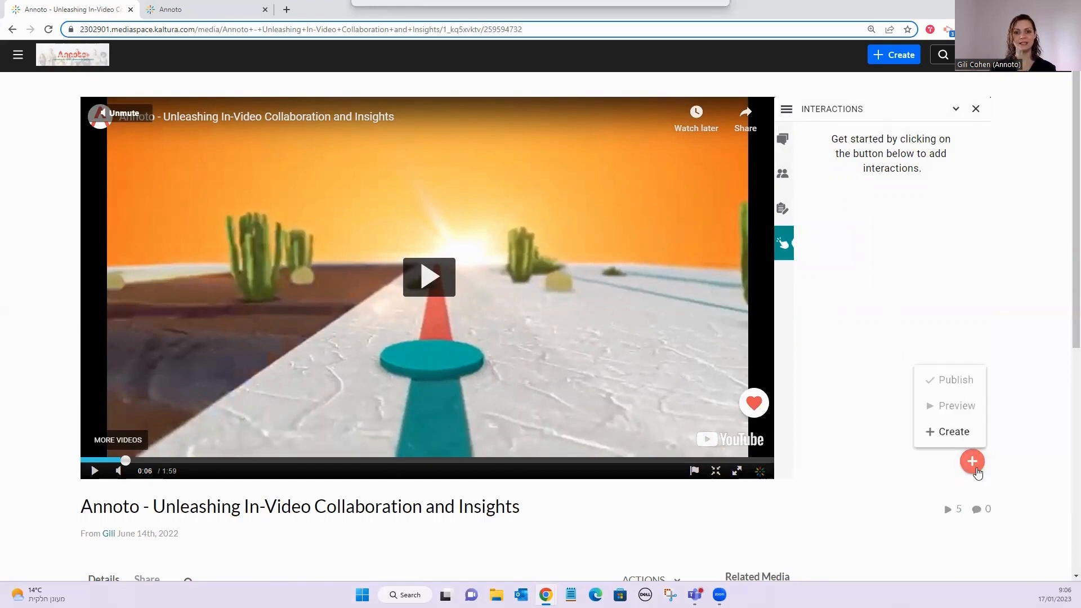
left_click(951, 434)
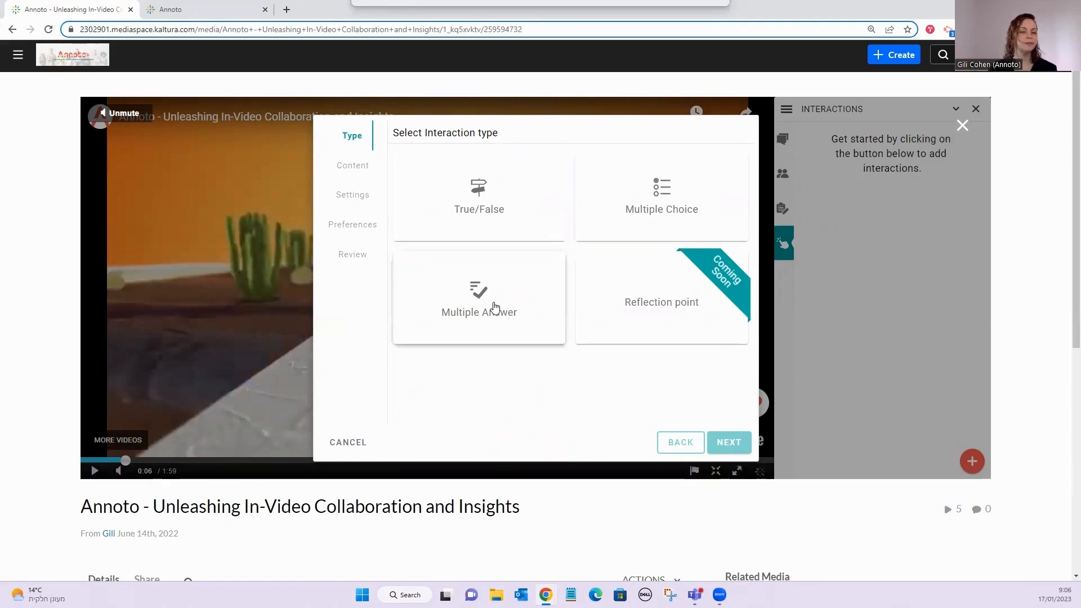
left_click(483, 210)
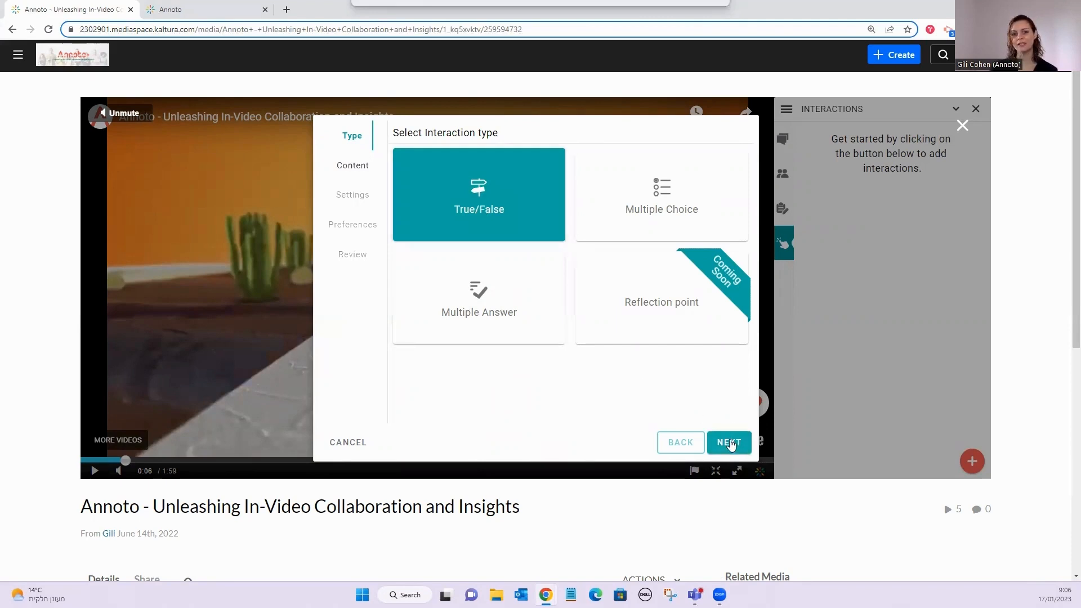
left_click(728, 442)
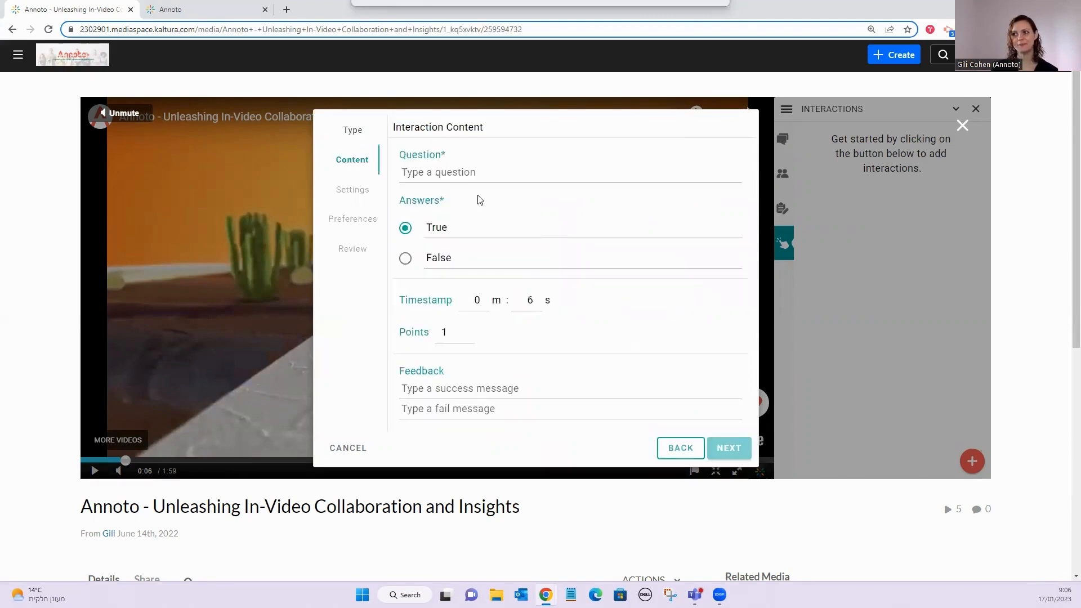
Enter "Time tagging is awesome" as the question of the True/False interaction.
left_click(462, 174)
type("T")
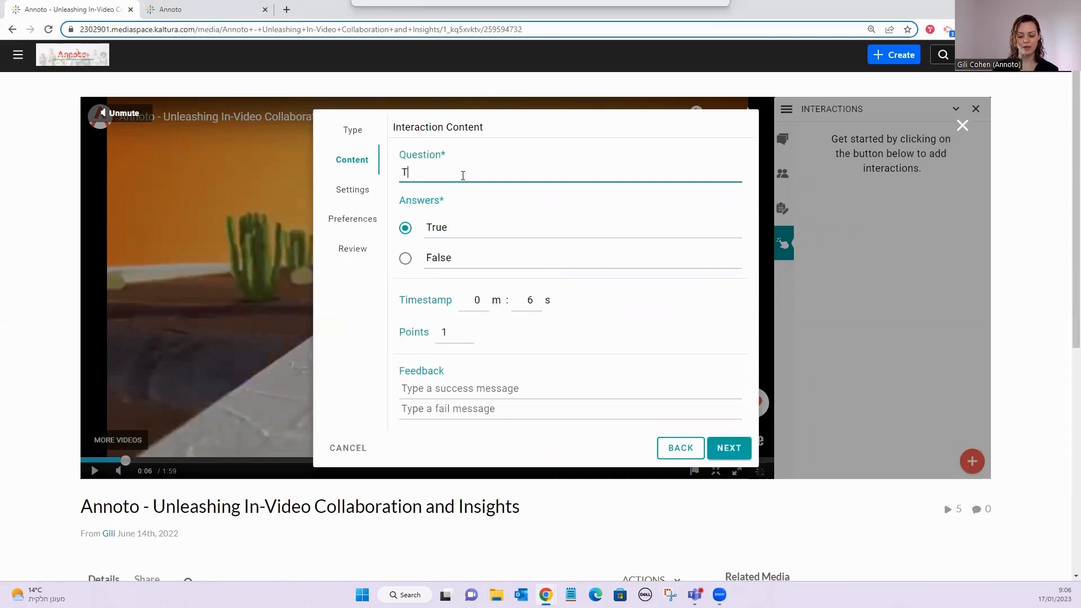
type("ime tag")
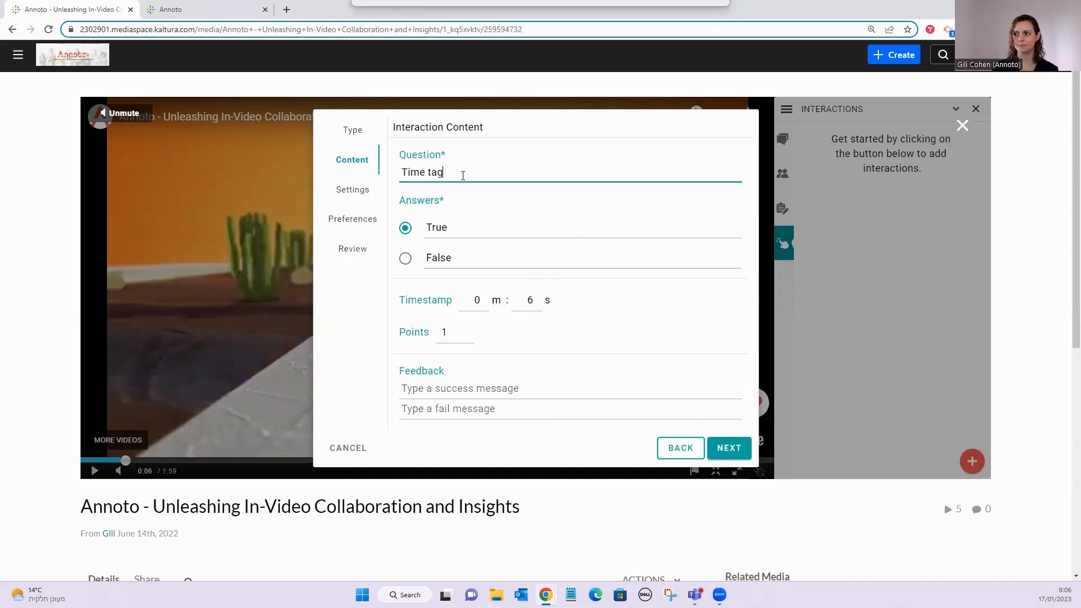
type("ging is awe")
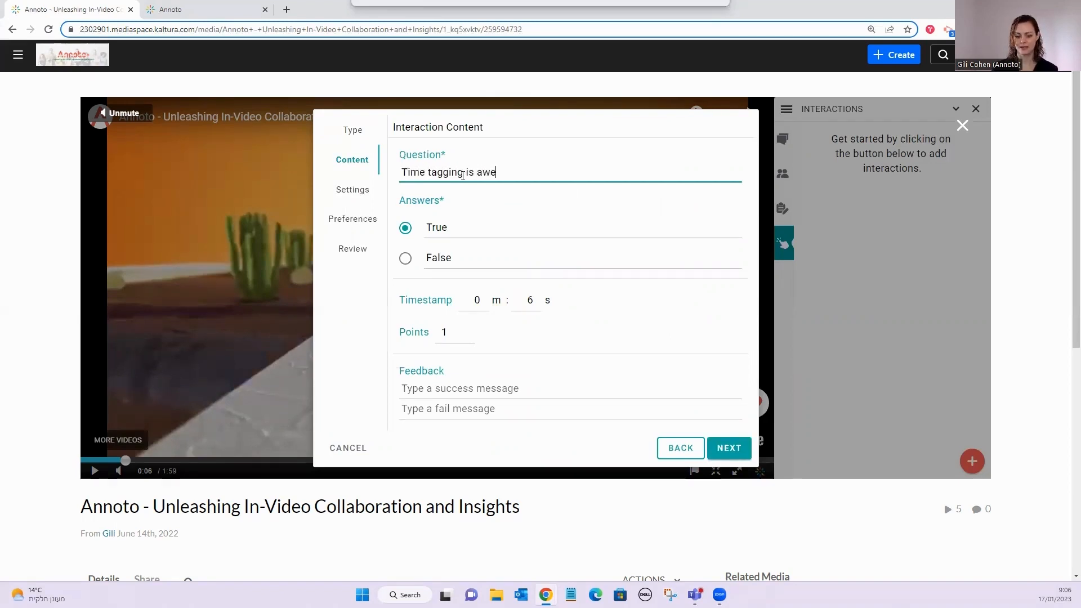
type("some")
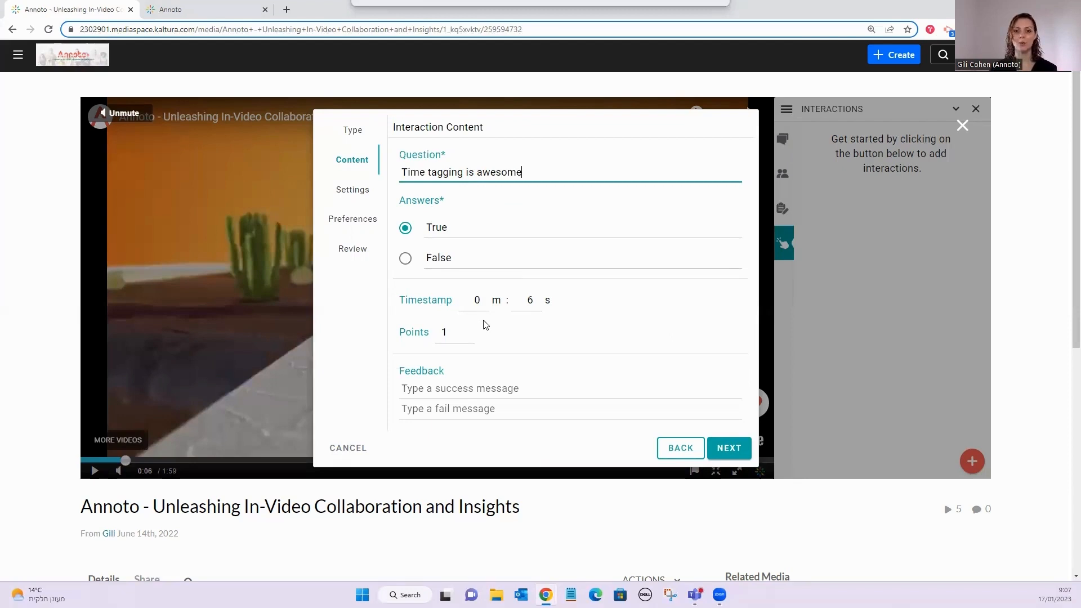
Set the question's timestamp to 0 m 4 s and its points to 22.
left_click(538, 304)
left_click(538, 303)
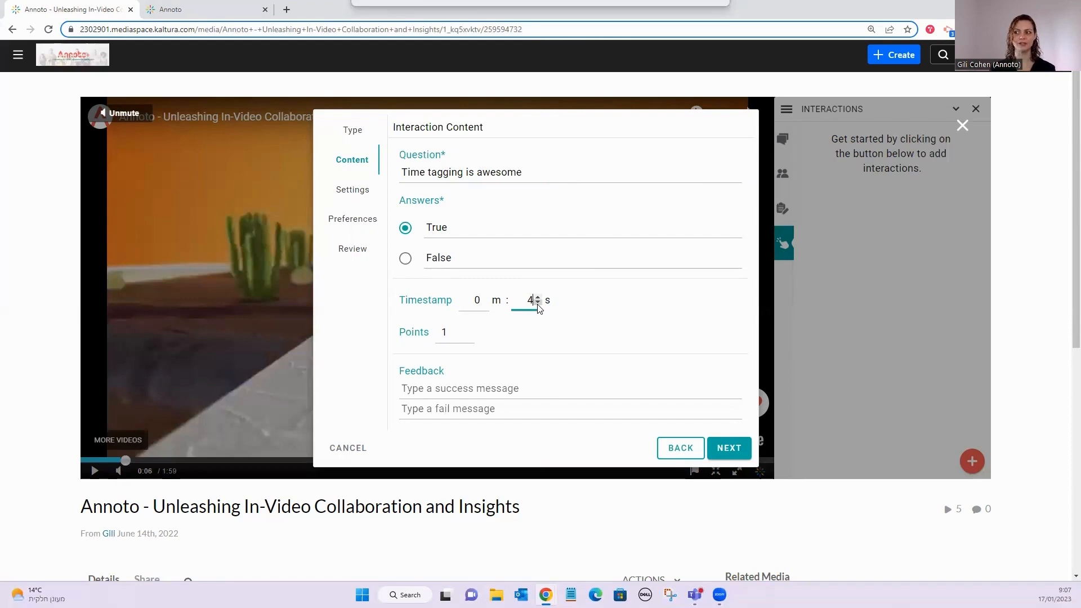
left_click(469, 338)
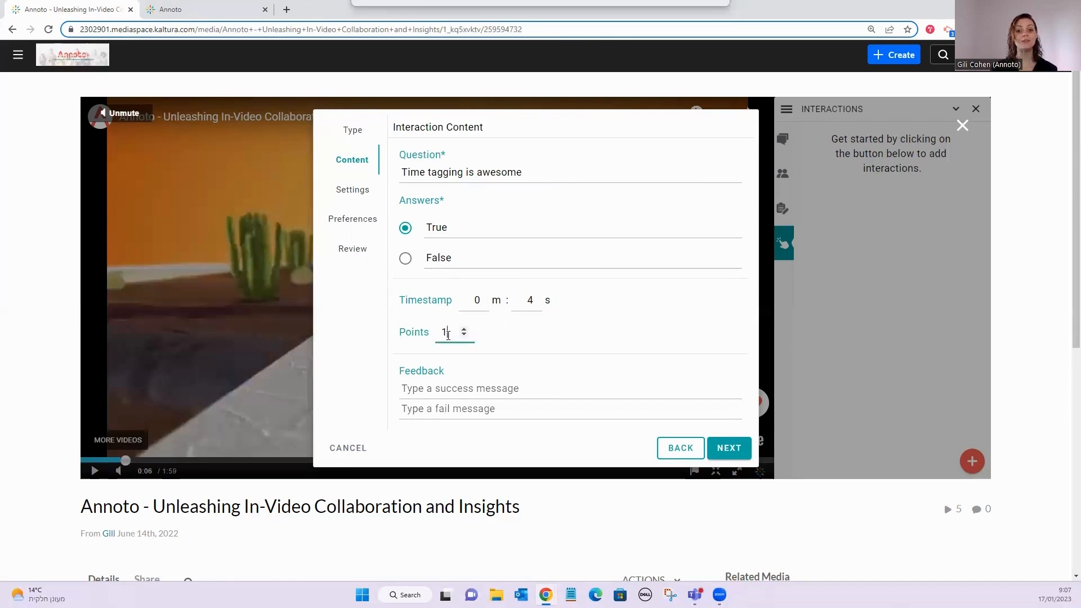
key("BackSpace")
type("22")
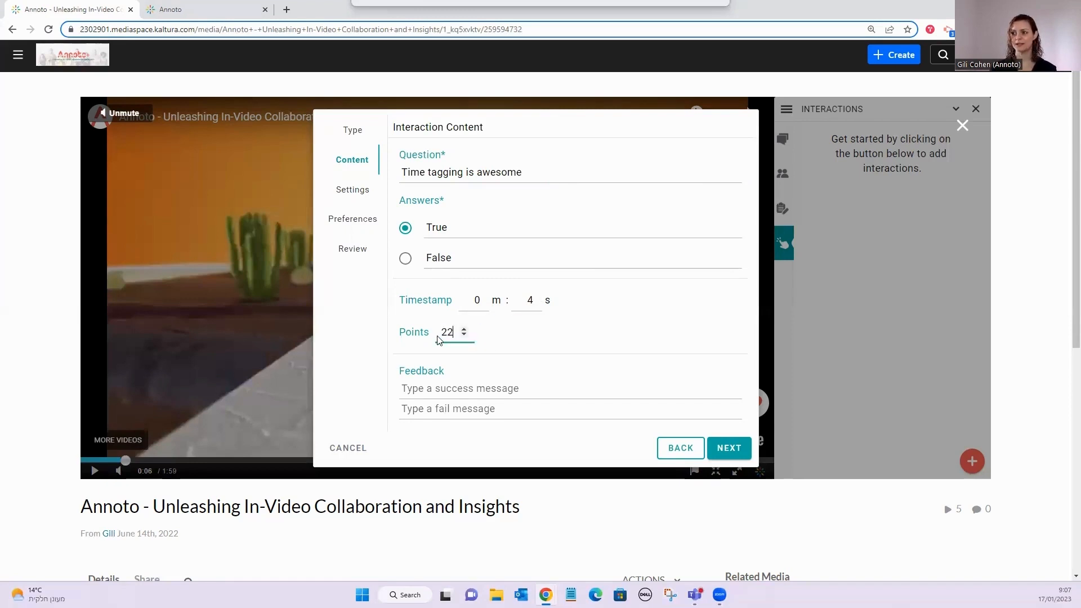
Add the success feedback "Yay! :)" and the fail feedback "Oh no :(", and proceed to the interaction settings.
left_click(448, 388)
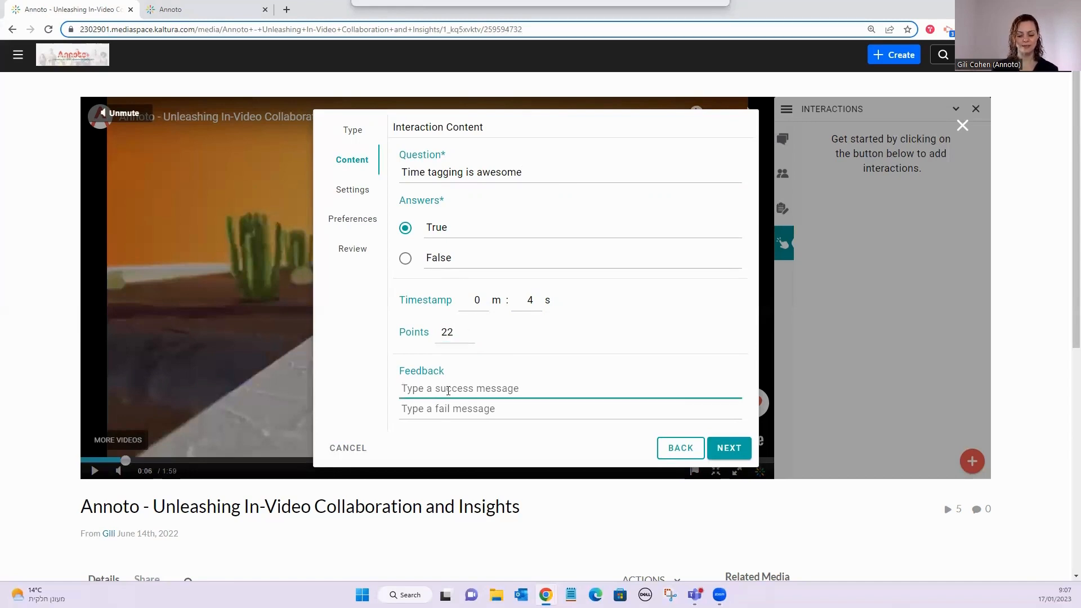
type("Yay! :)")
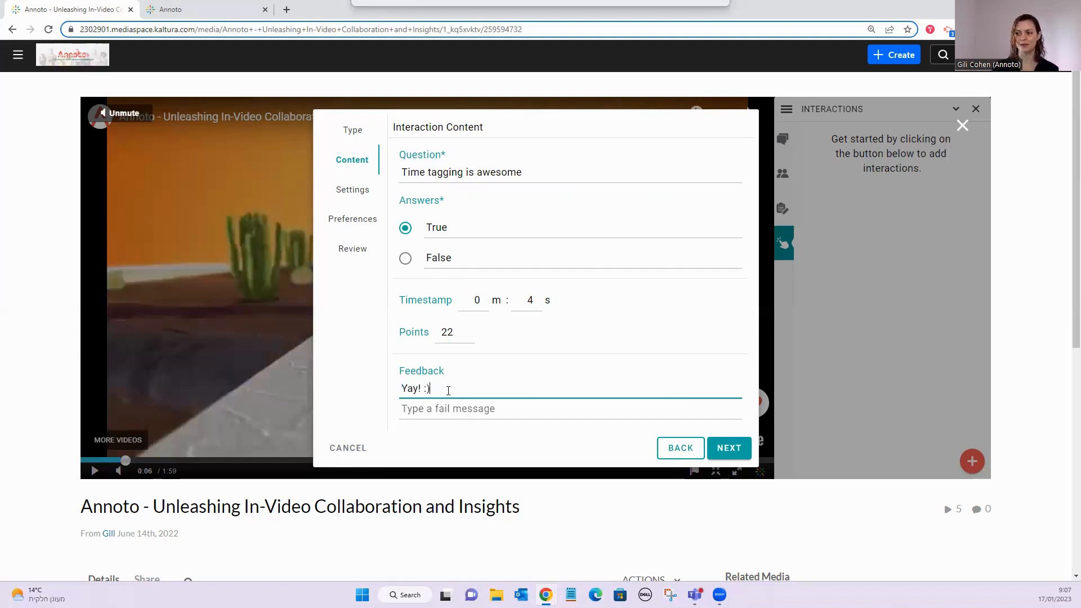
left_click(450, 408)
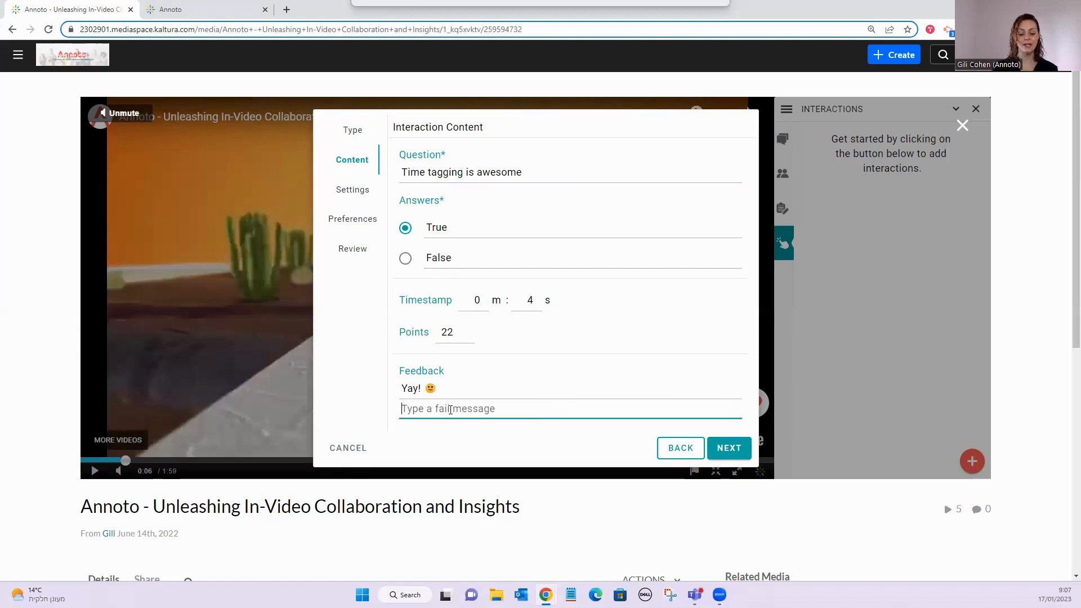
type("Oh no")
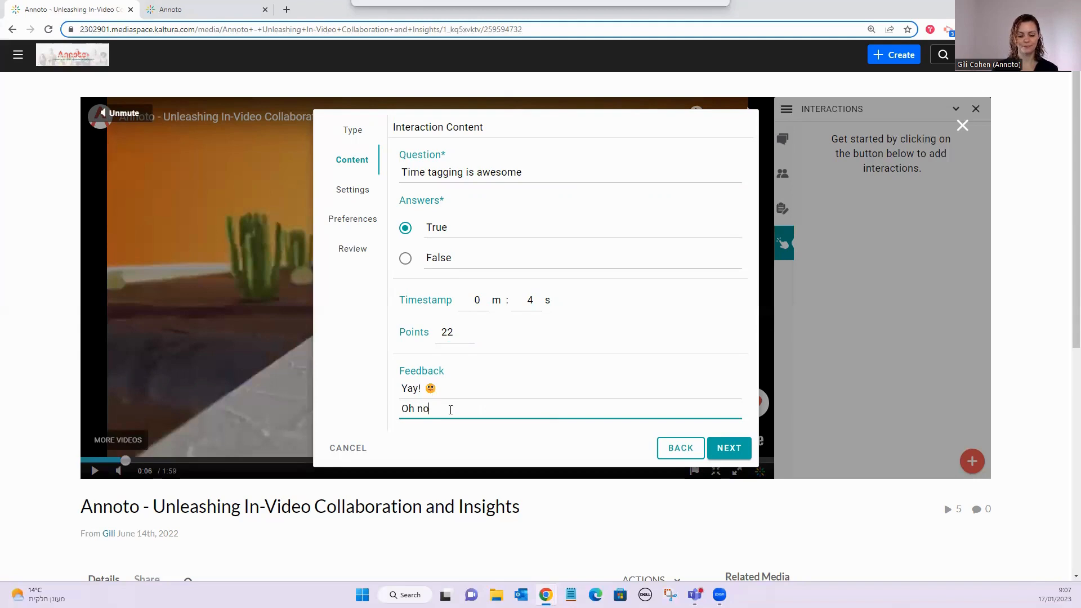
type(" :")
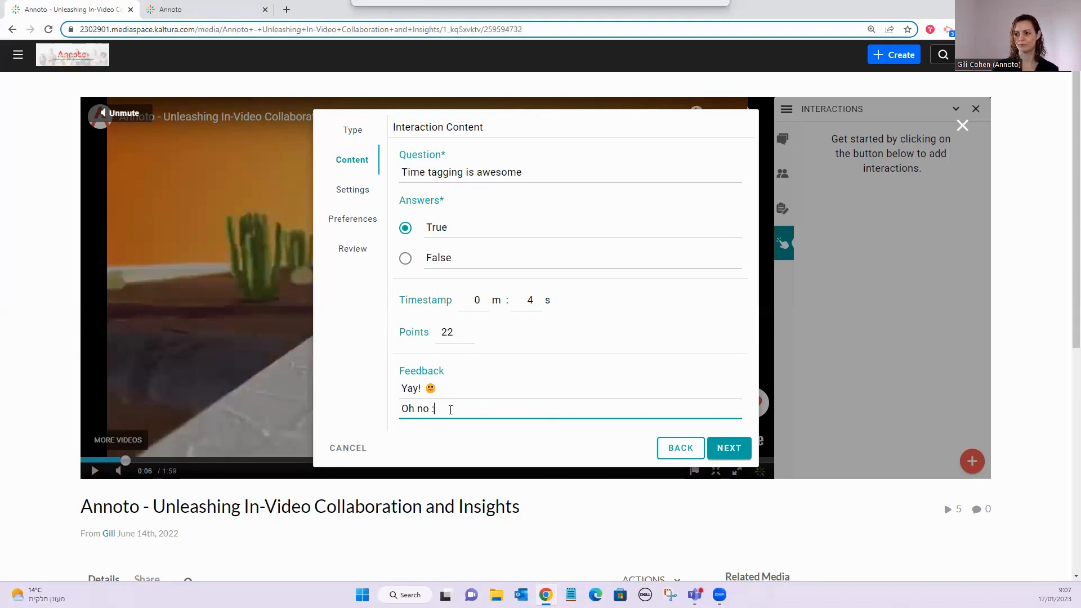
type("(")
left_click(728, 448)
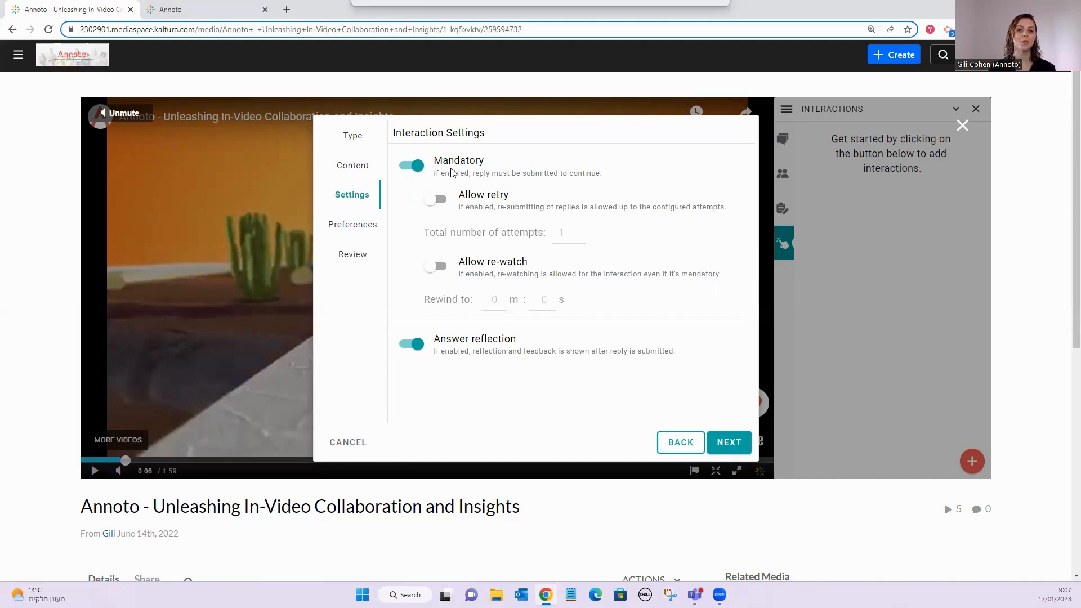
Allow retries and re-watching for the mandatory question, with the video rewinding to 0 m 2 s.
left_click(442, 203)
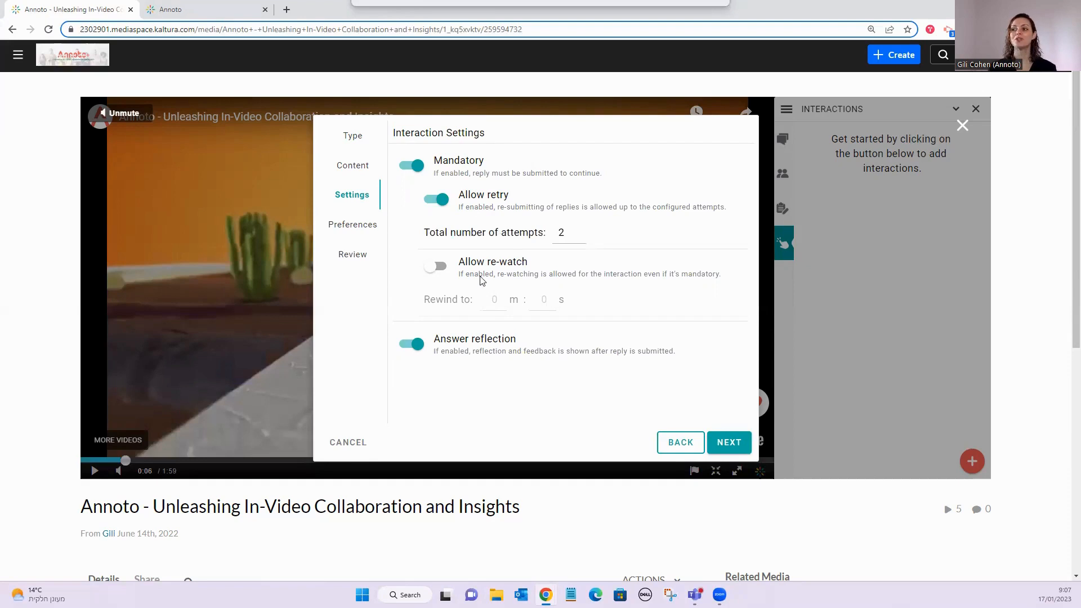
left_click(445, 269)
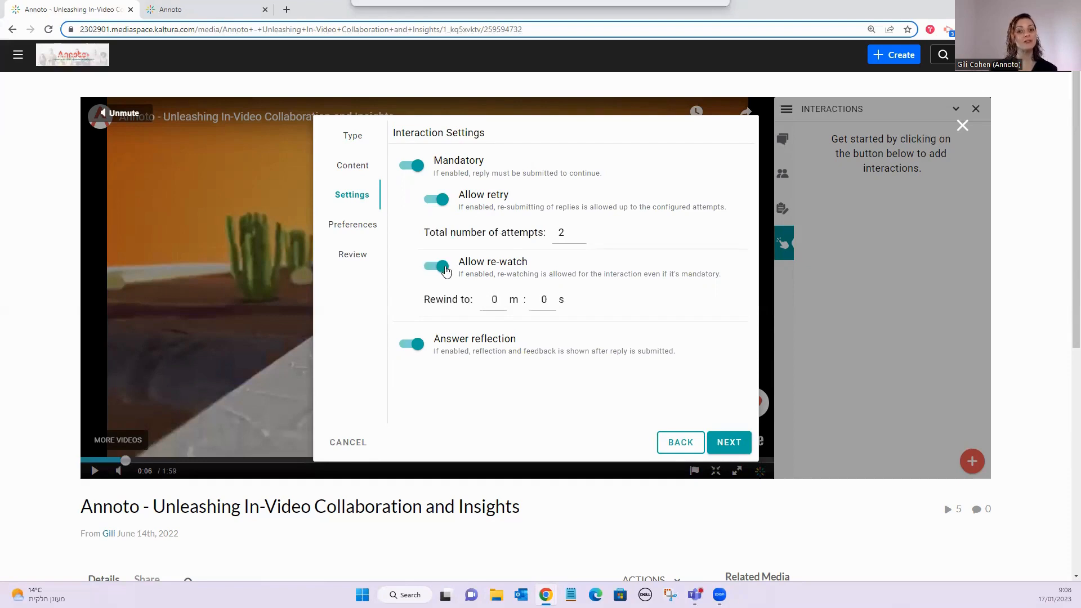
left_click(551, 296)
left_click(551, 296)
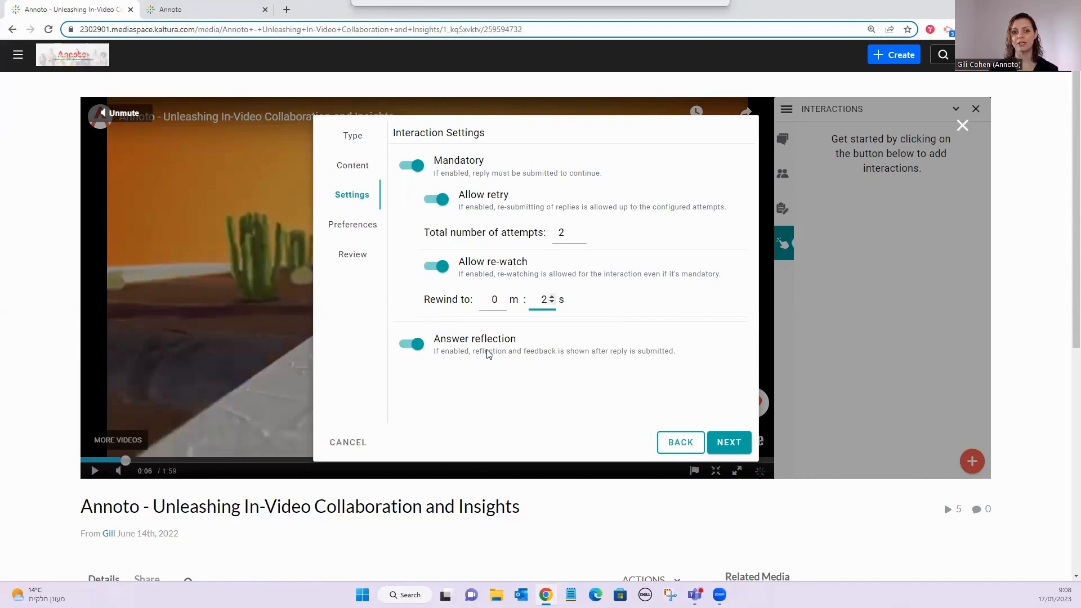
Keep the Popup Modal presentation with the video paused, and save the interaction after its review.
left_click(726, 449)
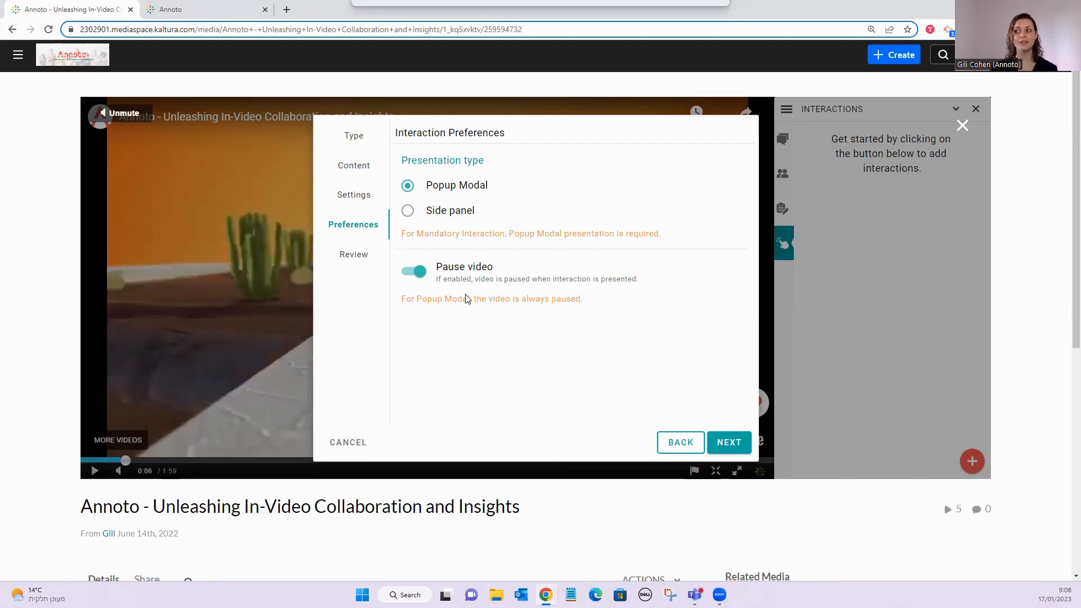
left_click(726, 443)
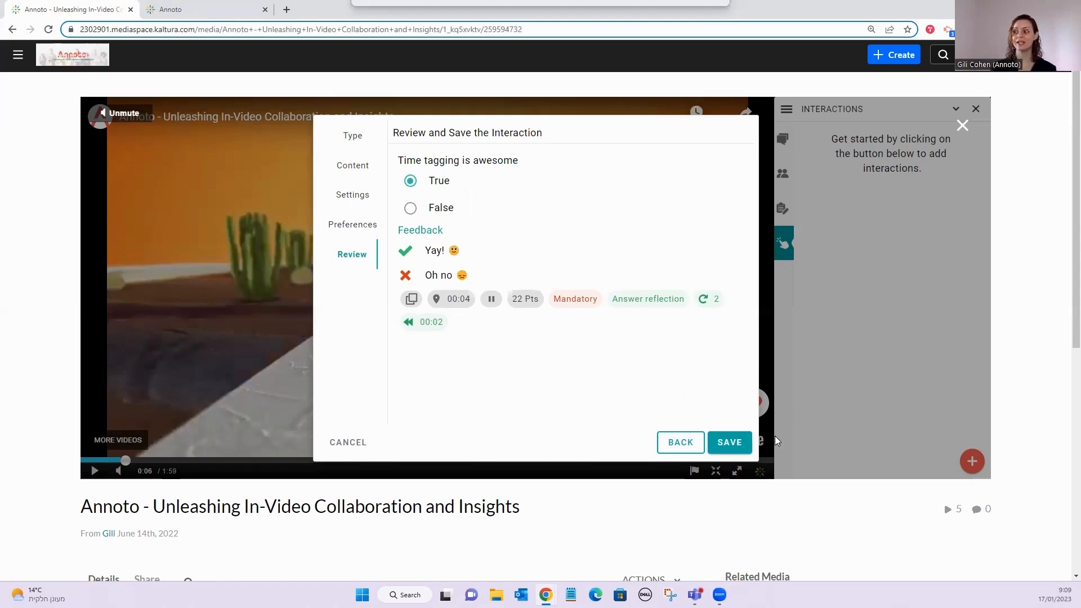
left_click(740, 445)
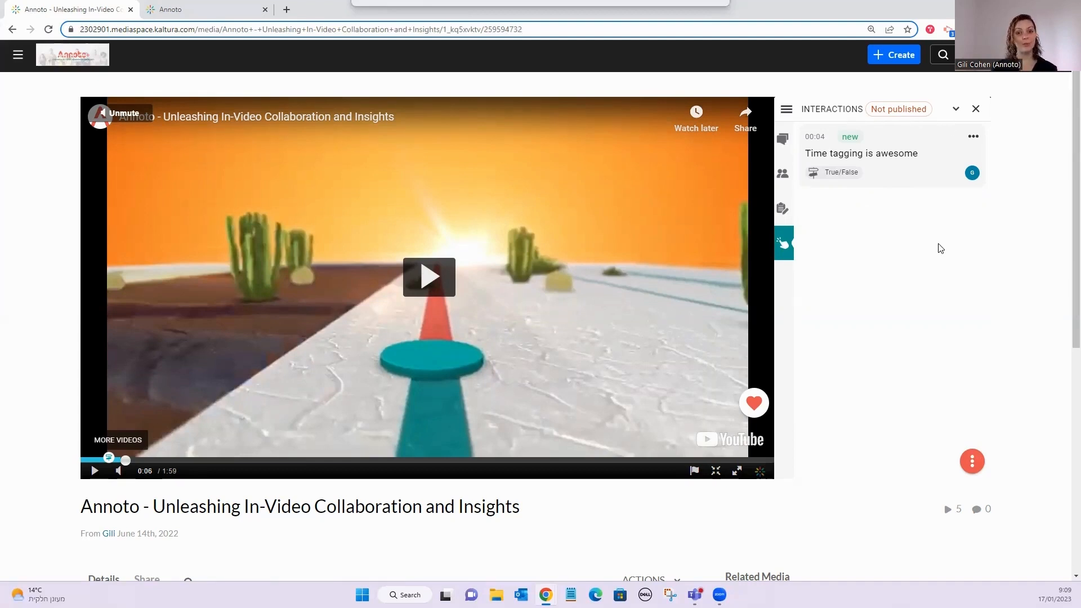
Start a preview of the interactions and play the video up to the question.
left_click(971, 460)
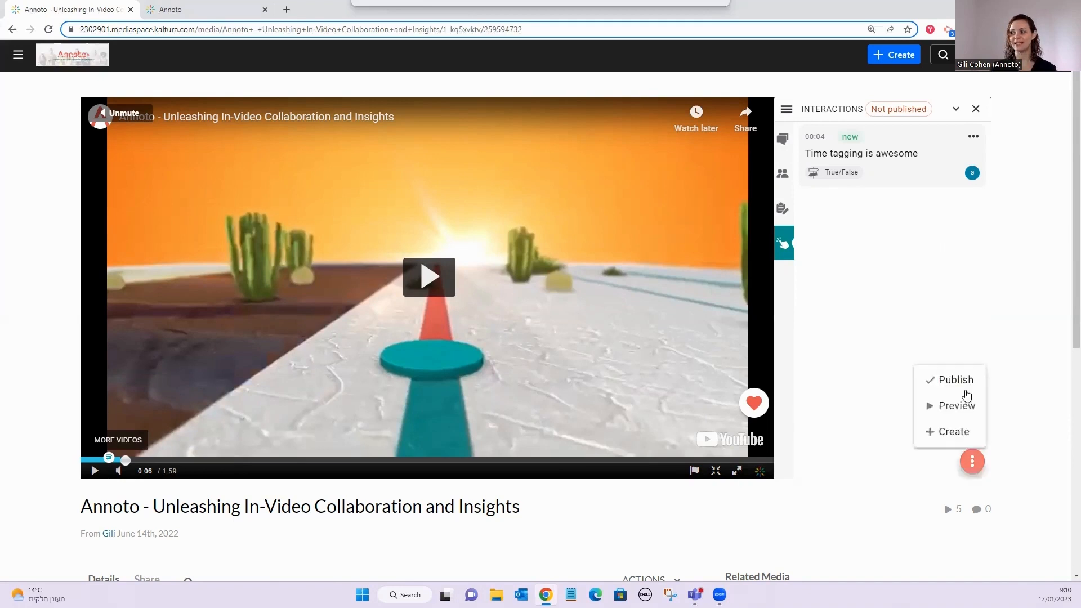
left_click(961, 410)
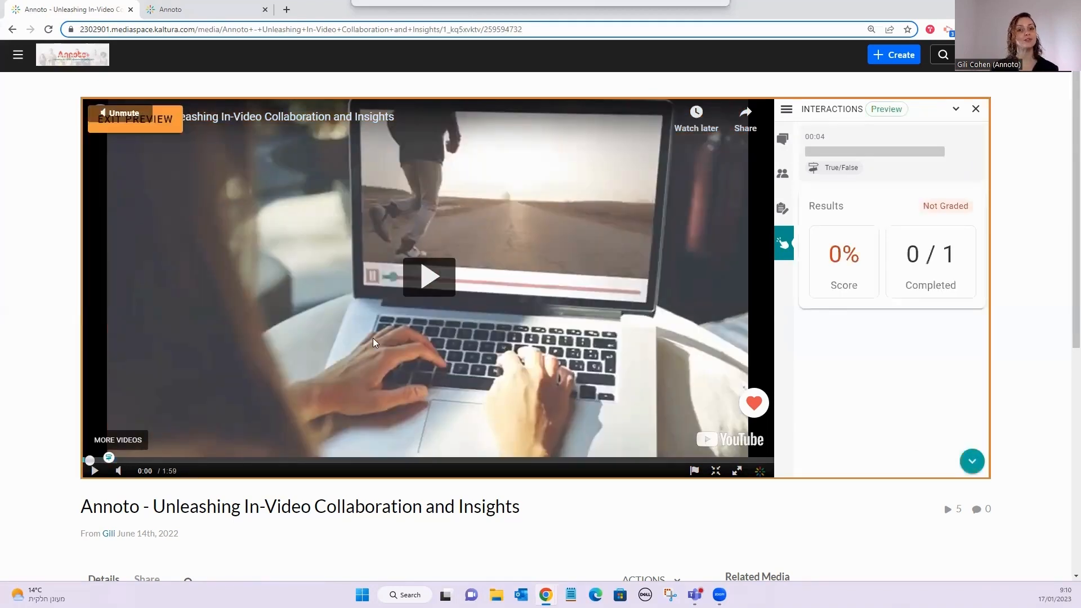
left_click(424, 276)
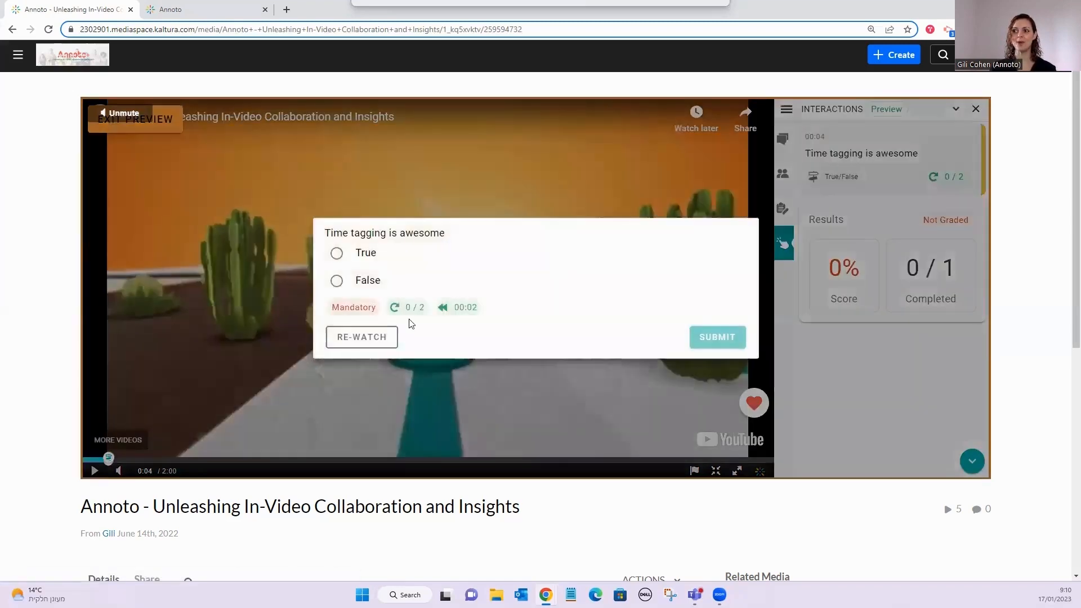
Submit True as the answer to the previewed question, continue the video briefly, and exit the preview.
left_click(337, 254)
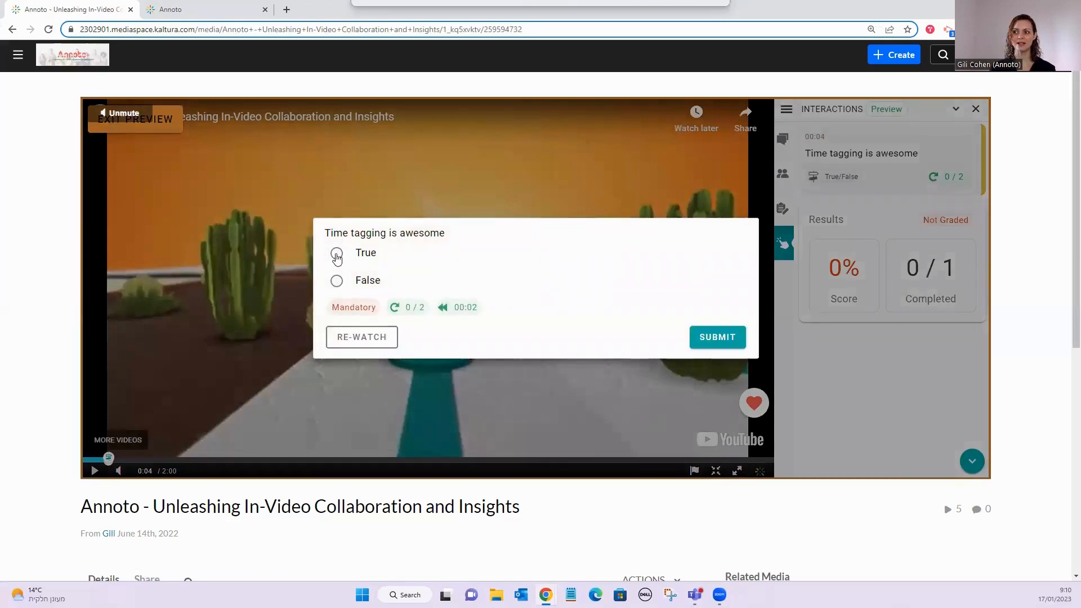
left_click(729, 339)
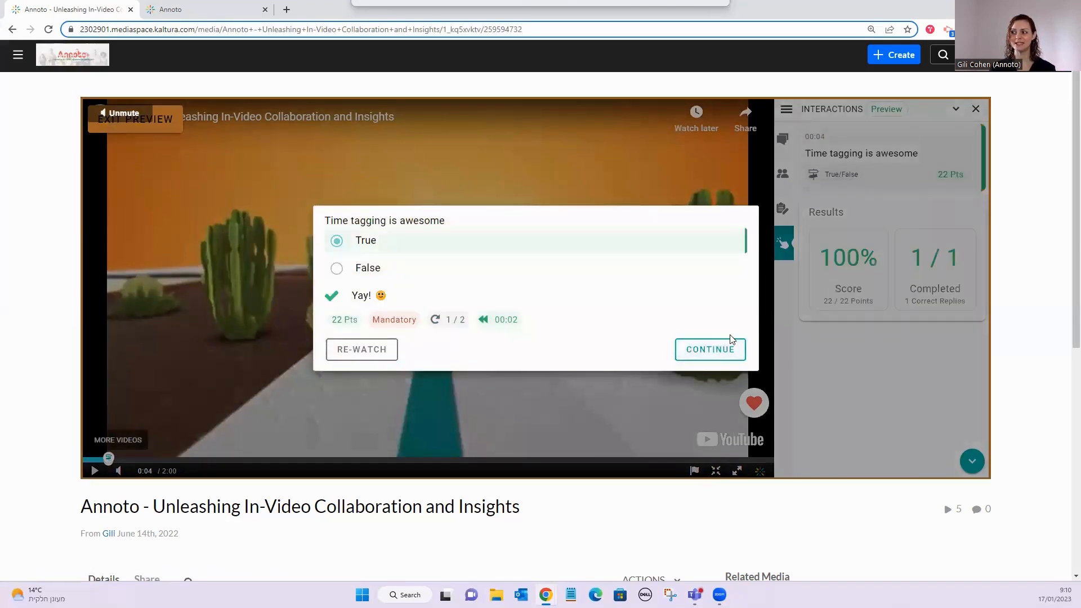
left_click(710, 354)
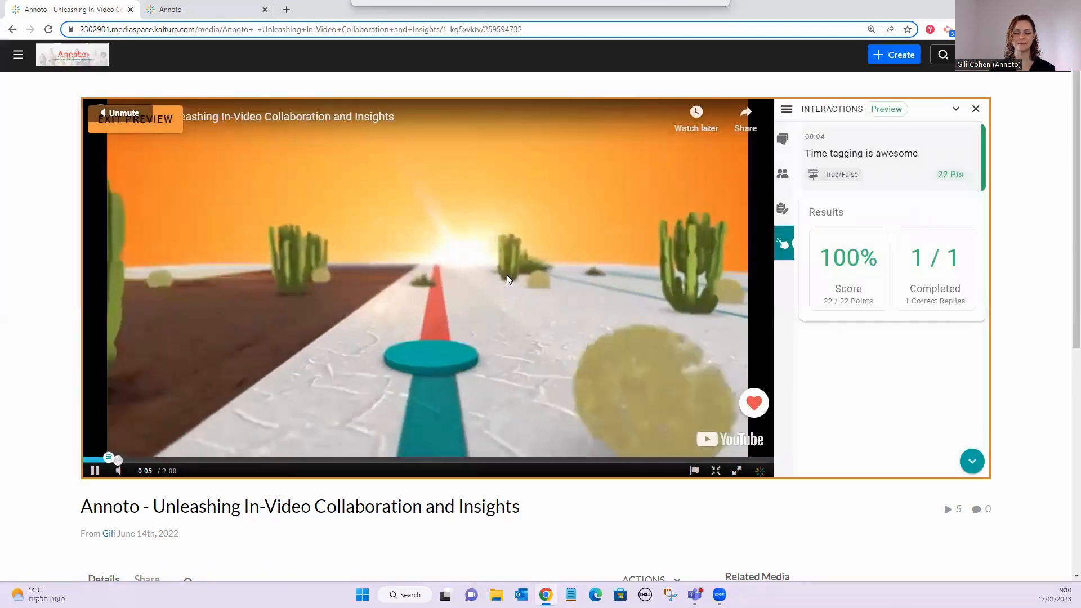
left_click(507, 276)
left_click(169, 132)
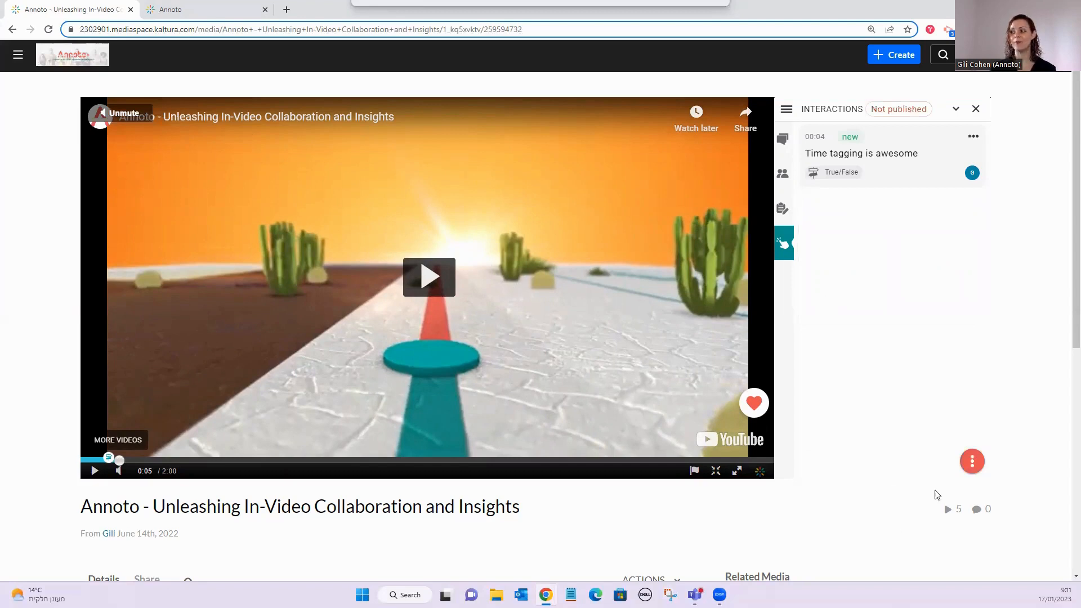
Publish all the video's interactions and pending changes, and confirm the publication.
left_click(969, 470)
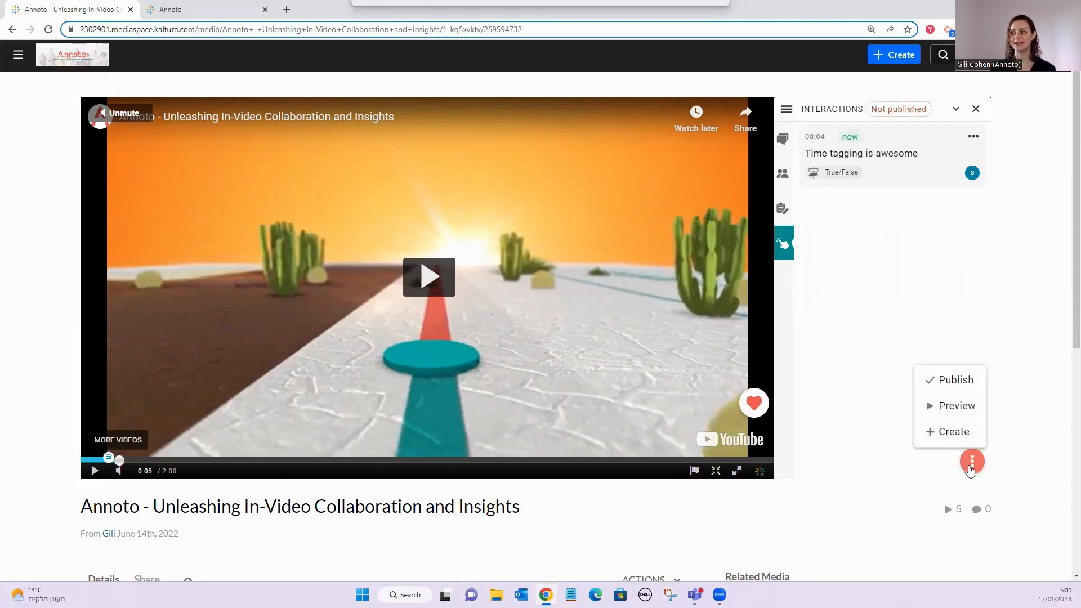
left_click(954, 379)
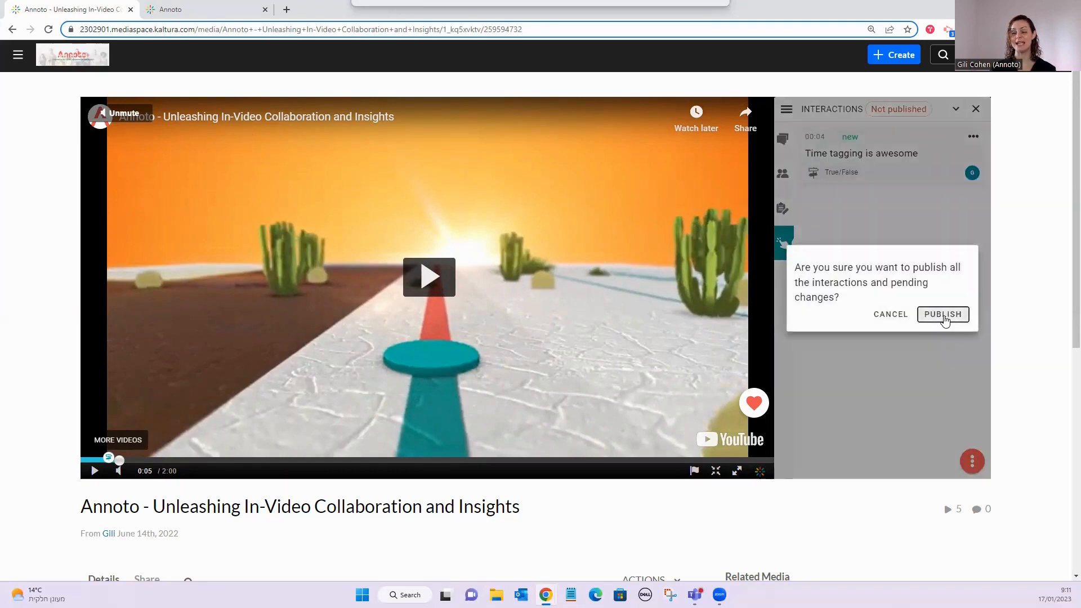
left_click(944, 317)
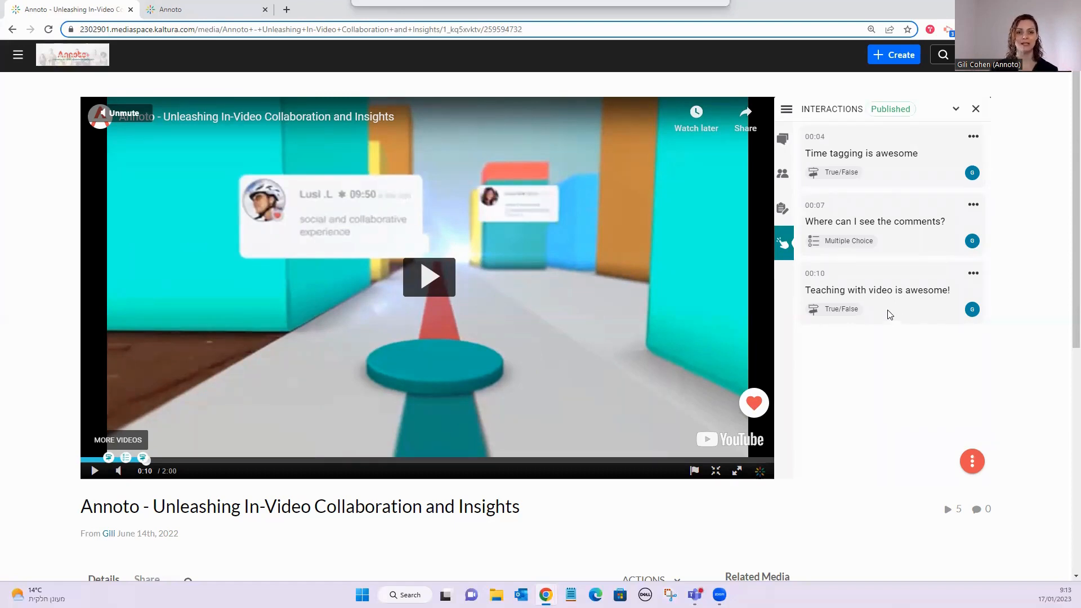
Edit the multiple-choice interaction at 00:07 so its question reads "Where can I see the comments???", and proceed to its review.
left_click(973, 206)
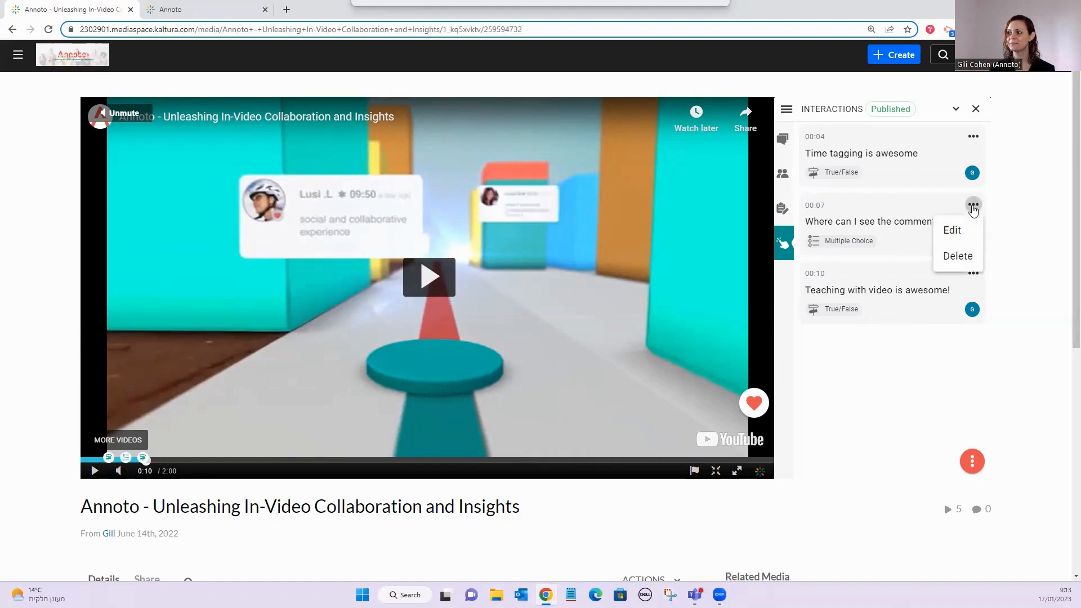
left_click(951, 232)
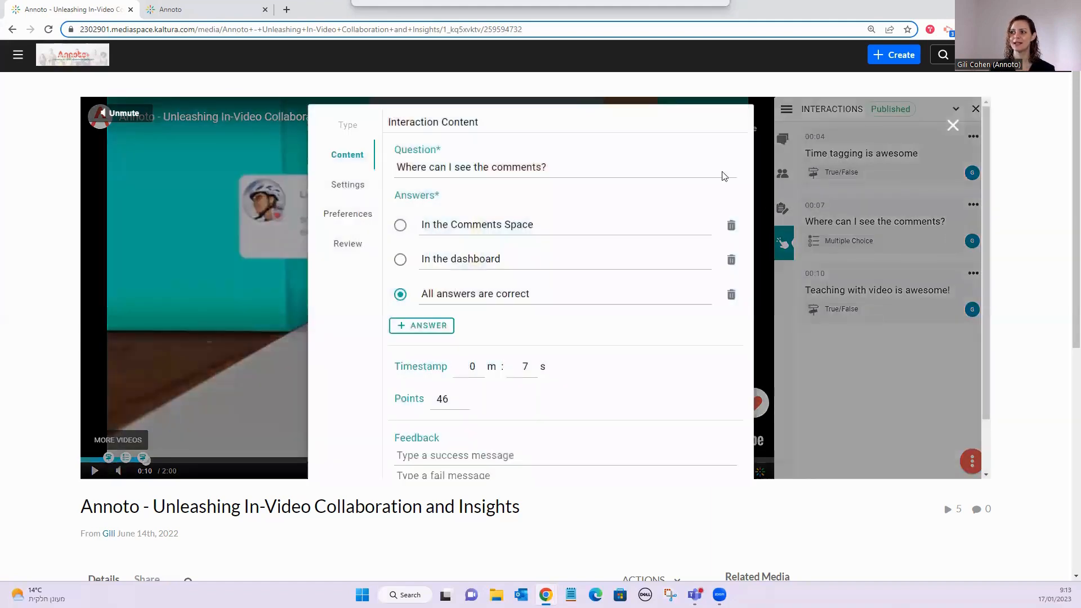
left_click(582, 166)
type("??")
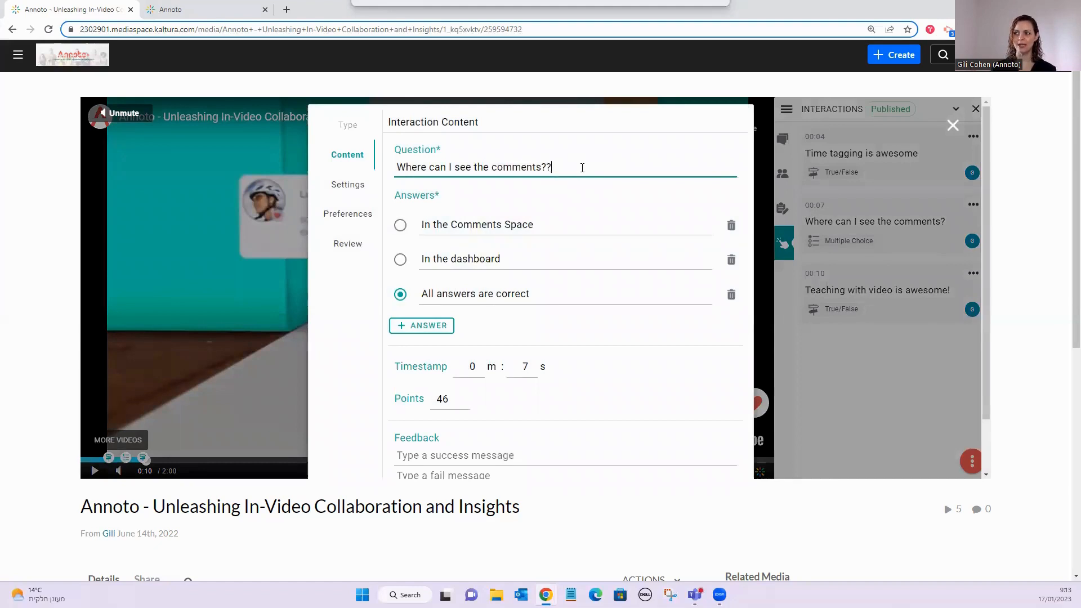
scroll(591, 203, "down", 2)
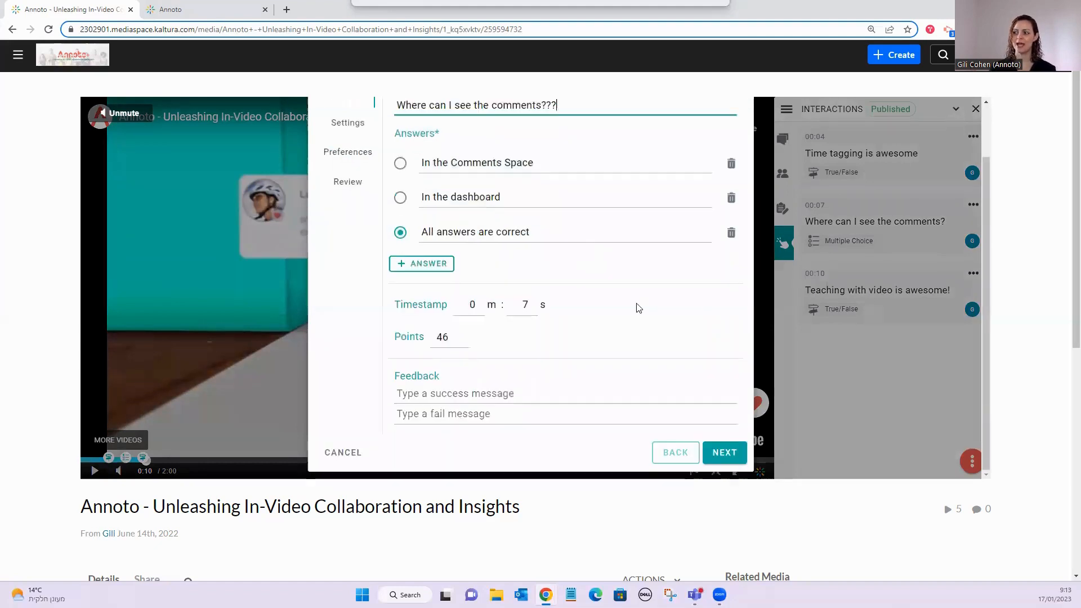
left_click(723, 444)
left_click(723, 444)
left_click(728, 442)
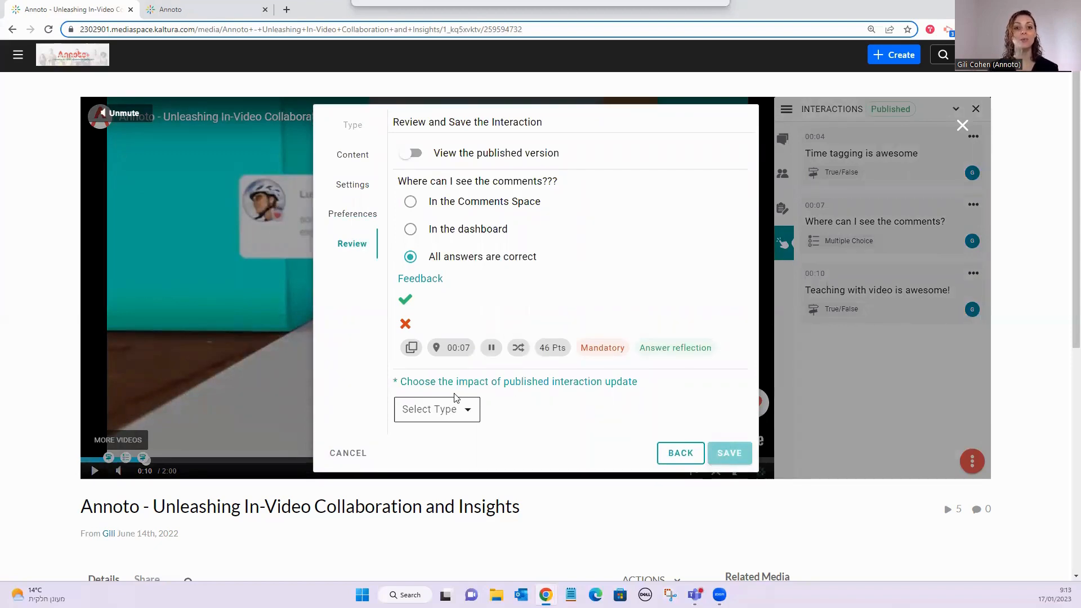
Try the Minor and Major impact types for the update of the published interaction.
left_click(447, 410)
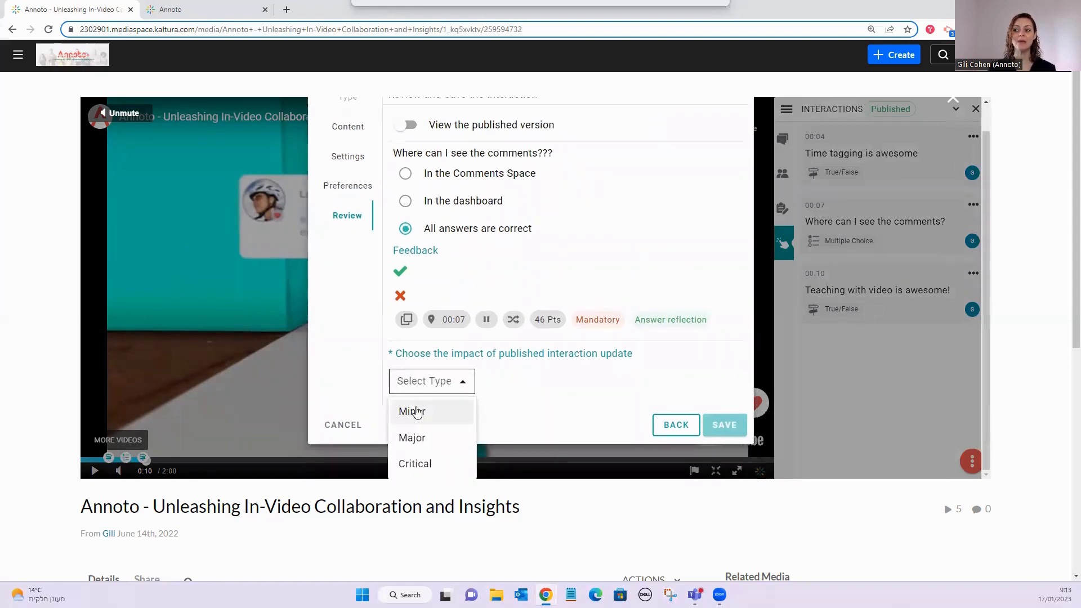
left_click(416, 412)
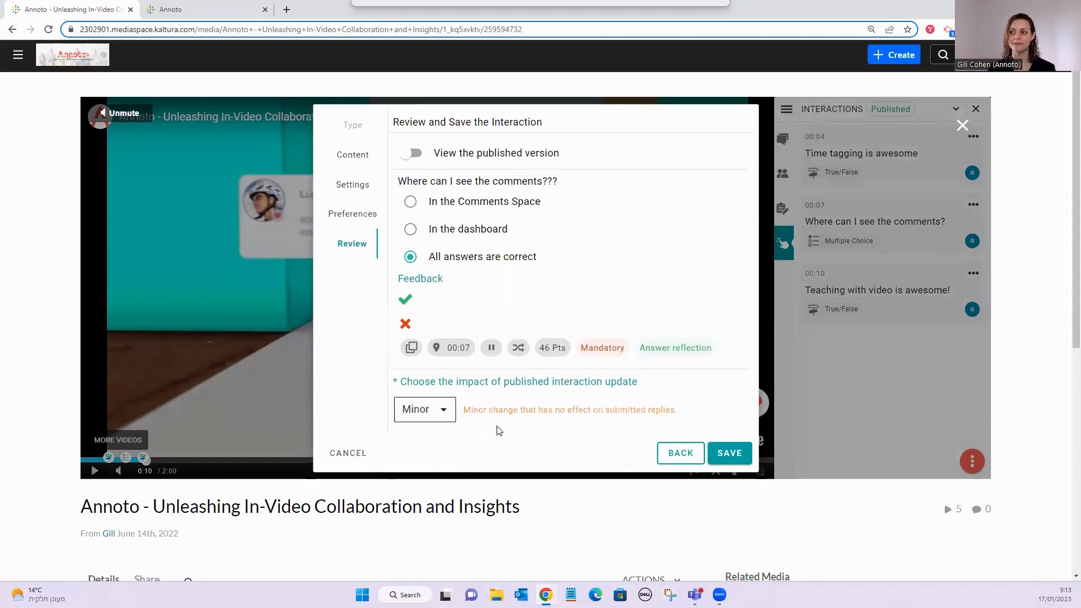
left_click(442, 419)
left_click(414, 439)
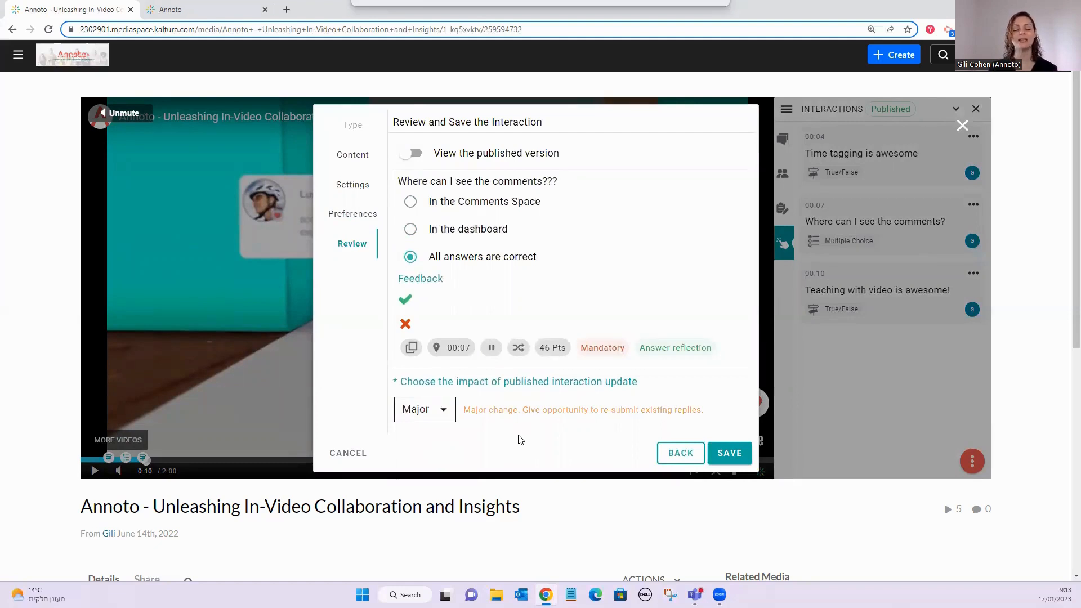
Set the impact of the published interaction update to Critical and save the interaction.
left_click(424, 407)
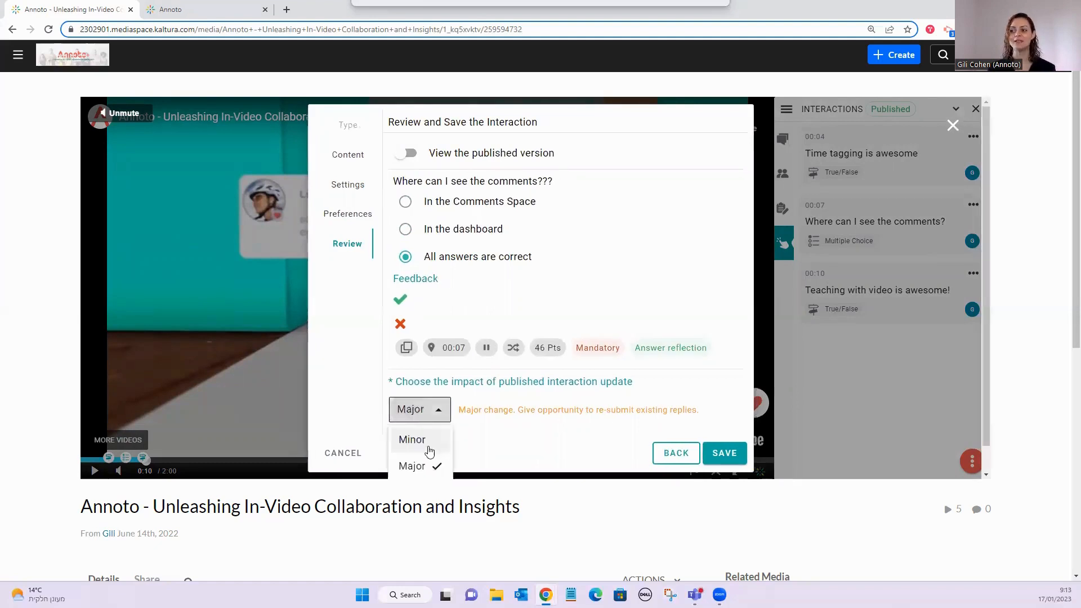
scroll(429, 450, "down", 1)
left_click(428, 466)
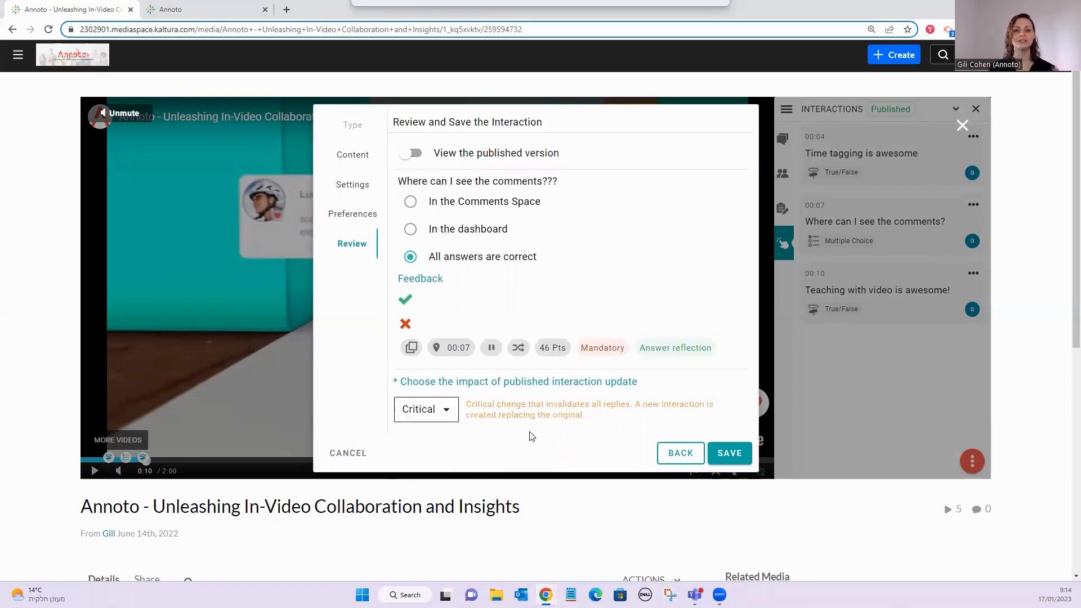
left_click(739, 454)
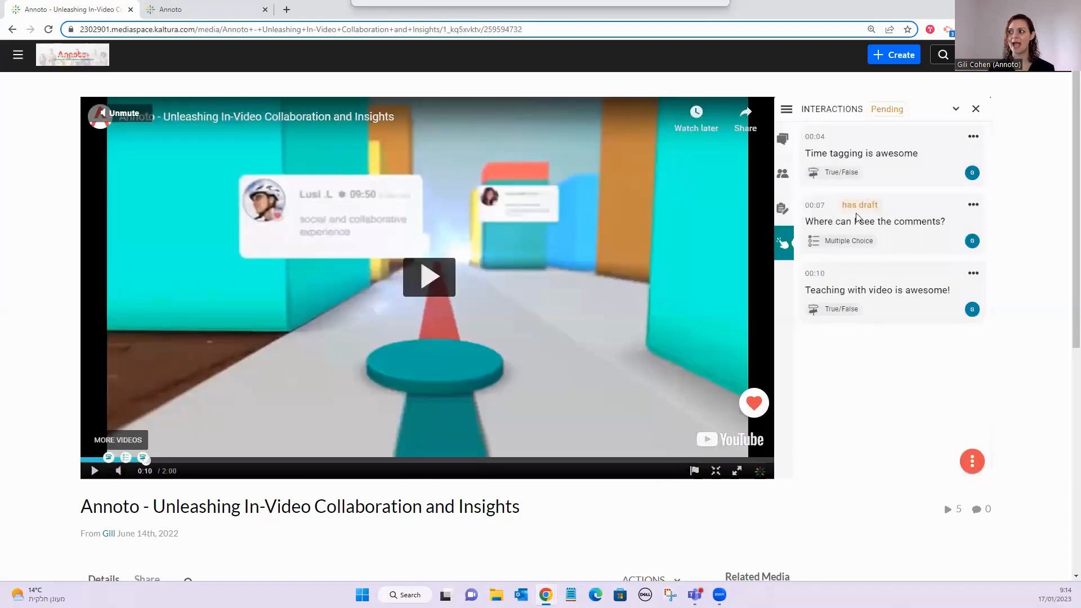
Publish the video's pending interaction changes and confirm the publication.
left_click(972, 461)
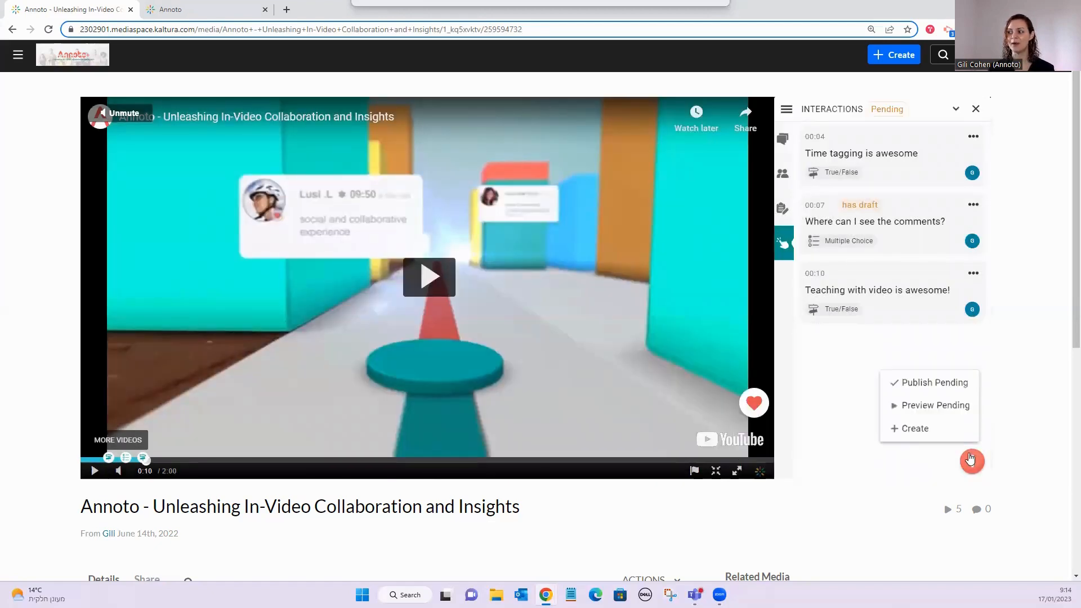
left_click(941, 386)
left_click(938, 313)
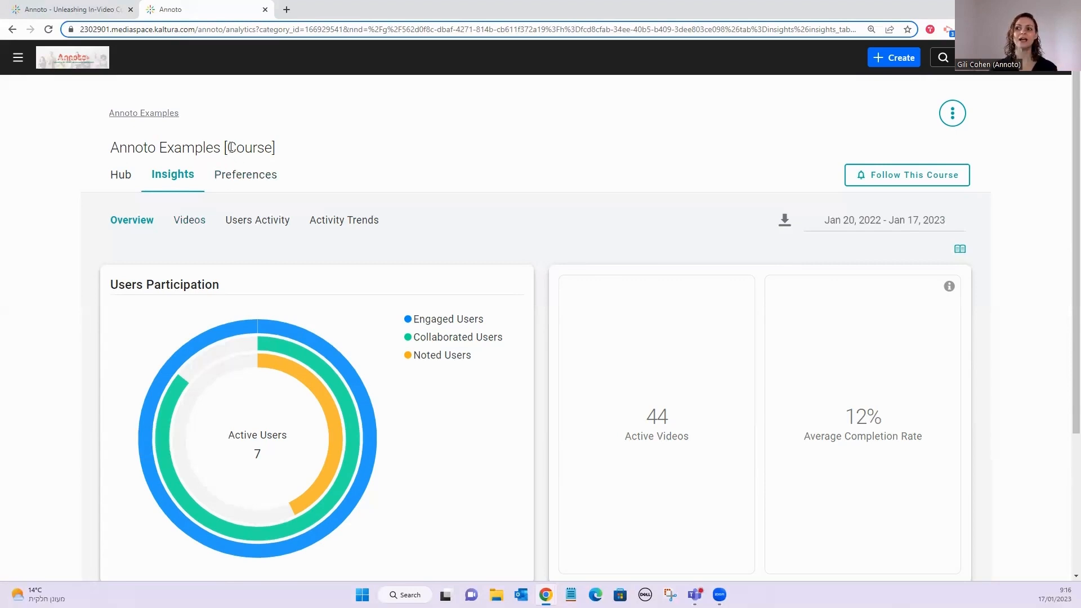
From the Annoto Examples course insights, list the course videos and open the insights for "Annoto - Unleashing In-Video Collaboration and Insights".
left_click_drag(231, 147, 273, 148)
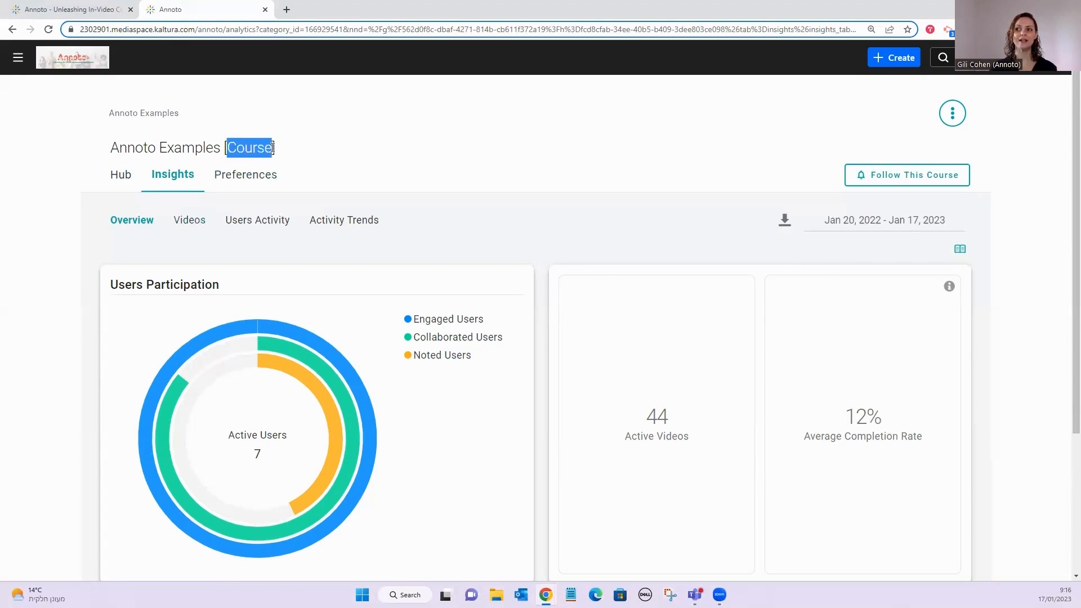
left_click(190, 224)
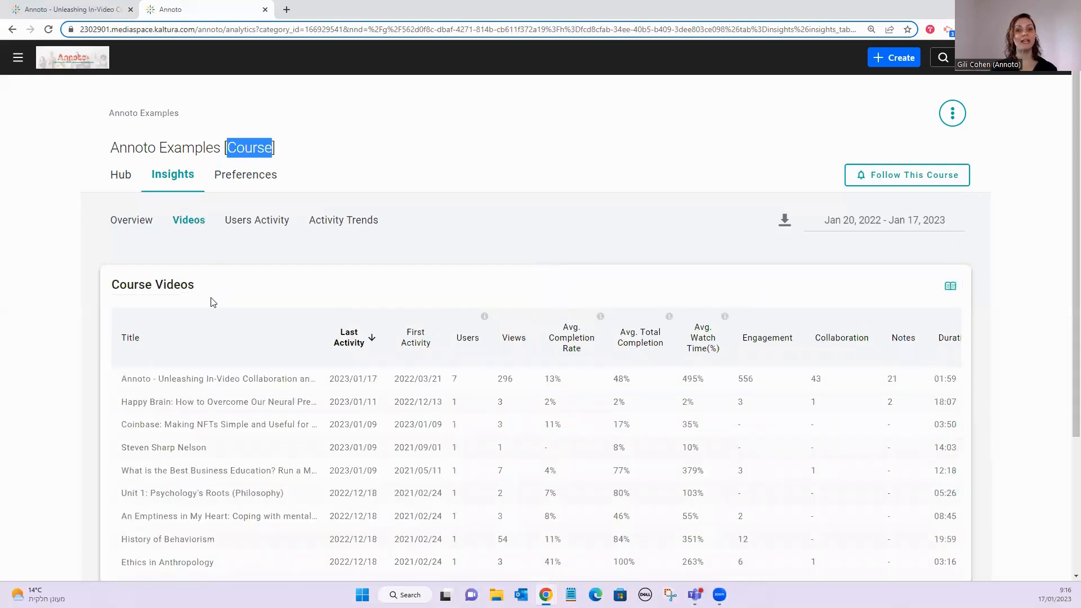
left_click(227, 383)
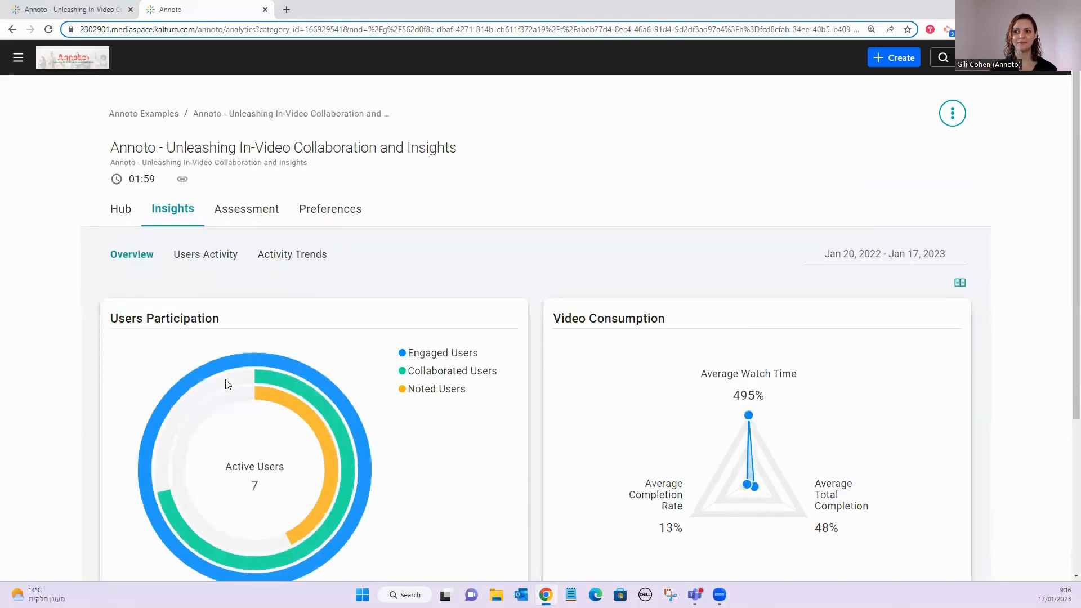
left_click_drag(102, 152, 474, 153)
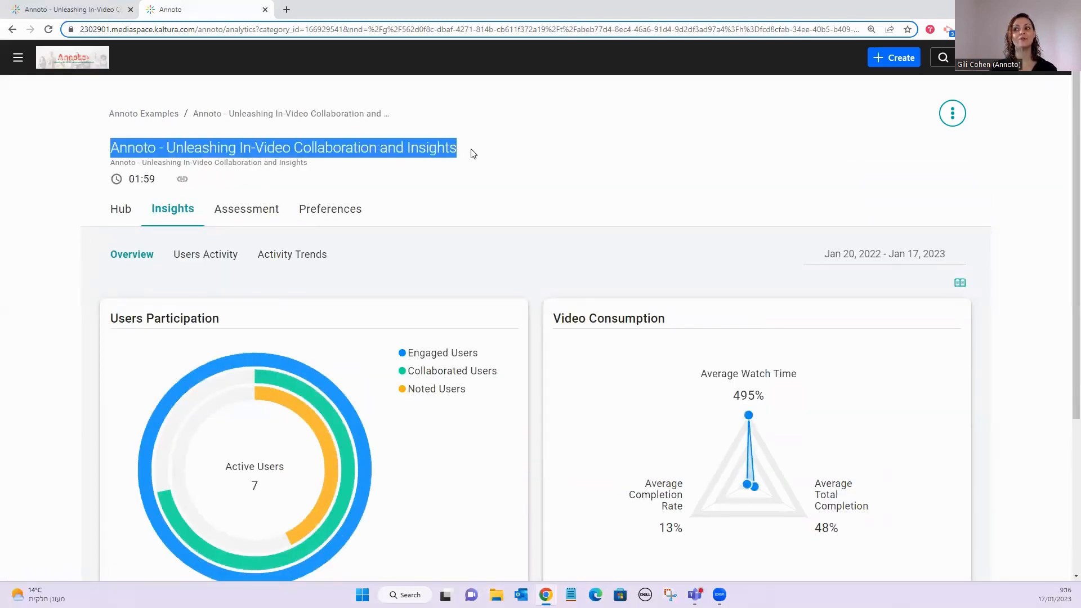
left_click(475, 186)
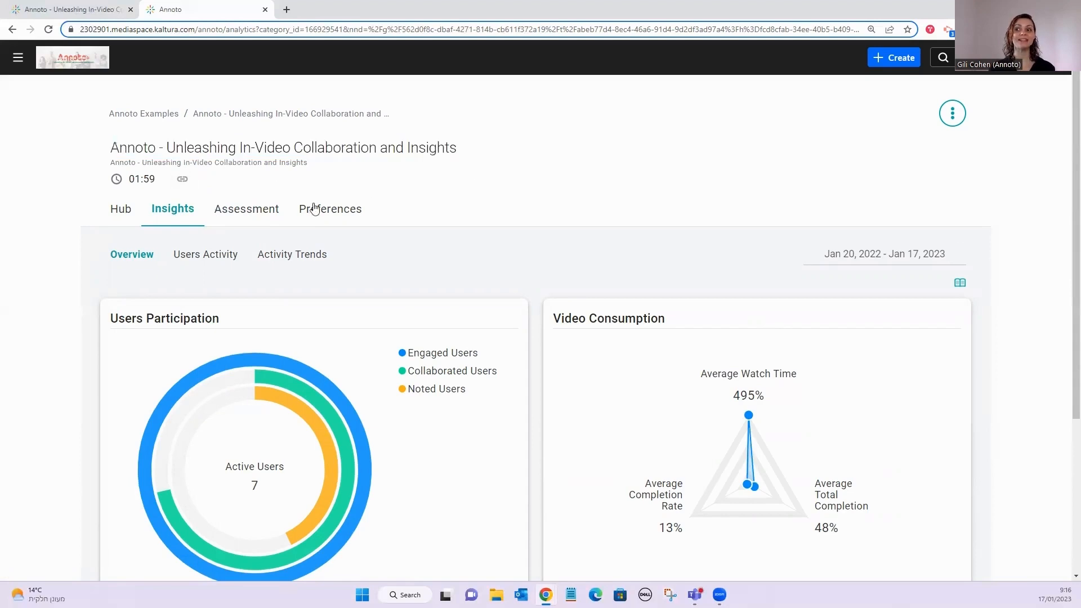
Examine the video's assessment data, including the activity summary, users' completion and the quiz results per user.
left_click(240, 222)
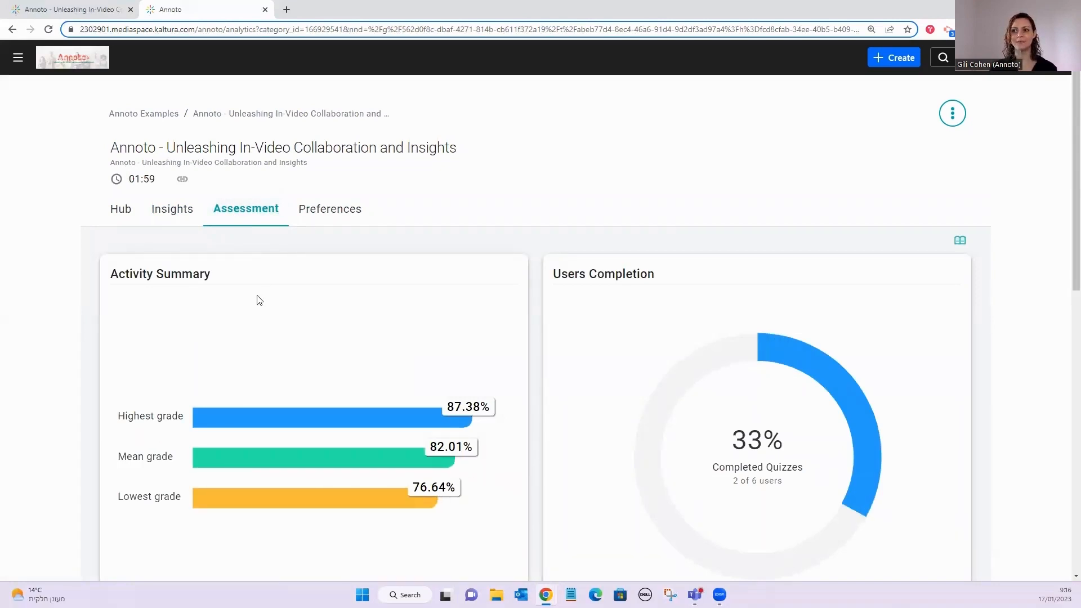
scroll(195, 338, "down", 1)
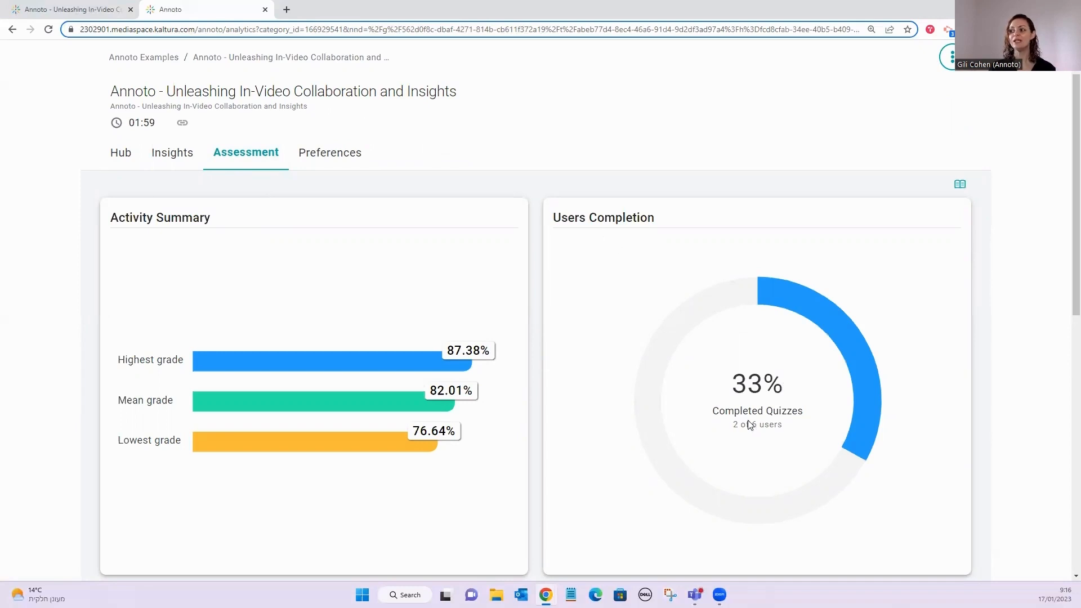
scroll(783, 409, "down", 4)
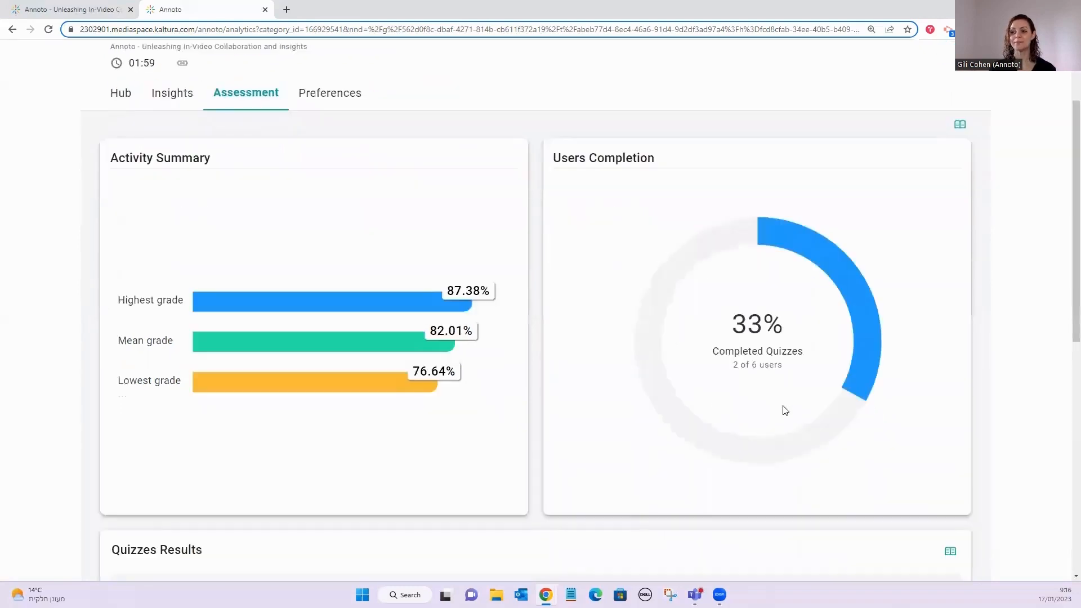
scroll(783, 410, "down", 4)
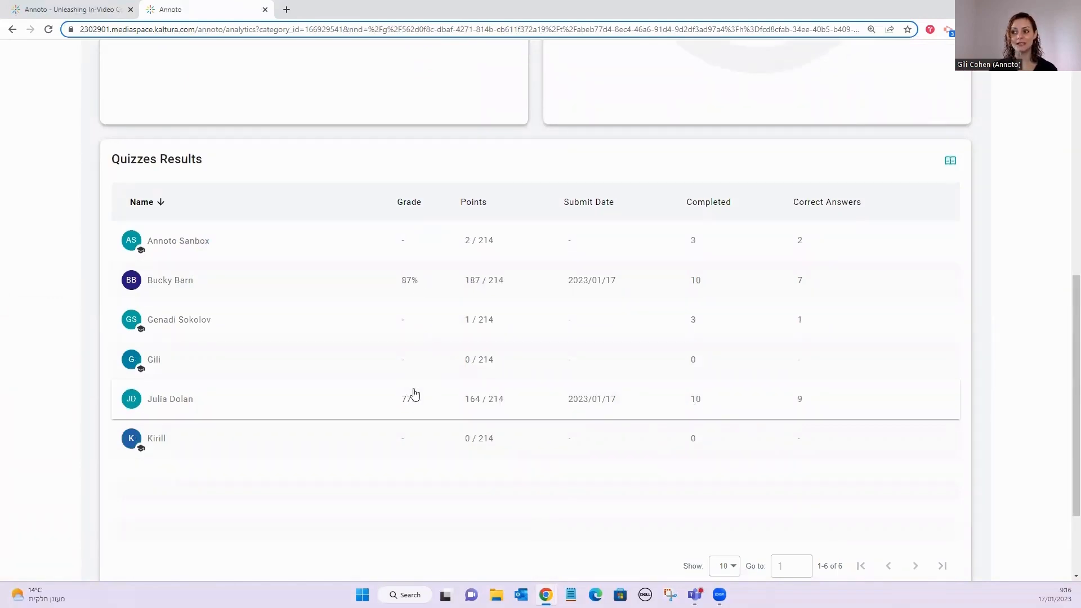
Open the quiz results of the learner graded 87%, review the individual answers, and return to the results list.
left_click(175, 286)
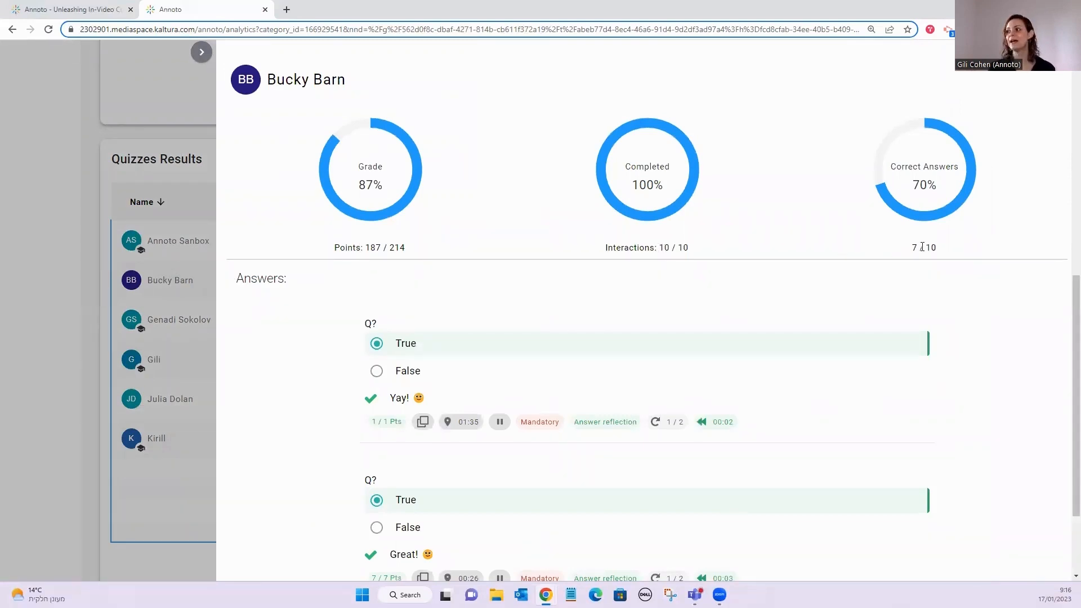
scroll(582, 336, "down", 2)
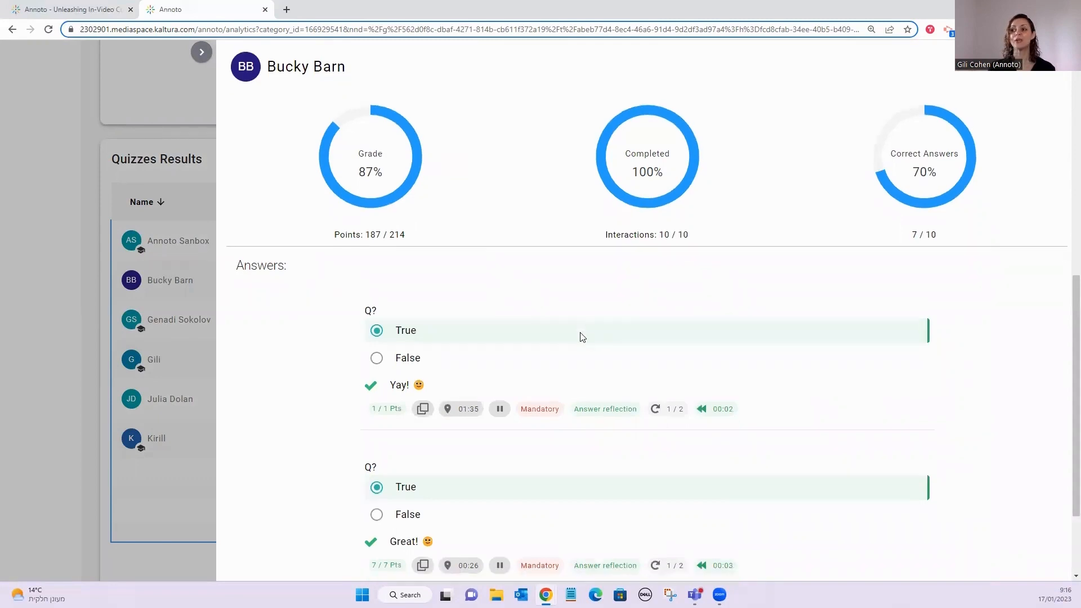
scroll(582, 337, "down", 8)
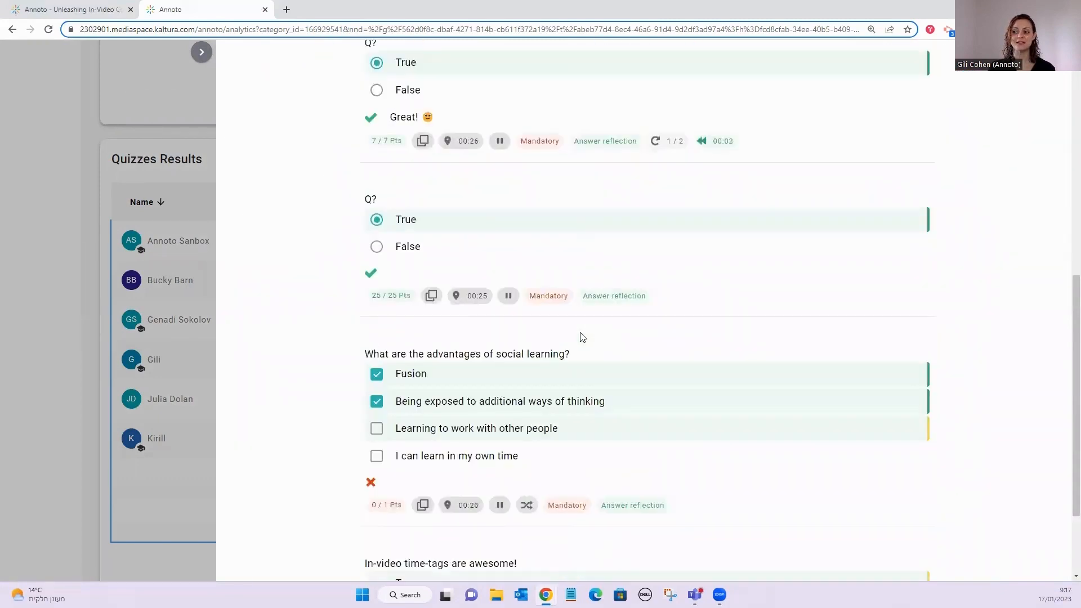
scroll(582, 336, "down", 2)
scroll(582, 336, "up", 10)
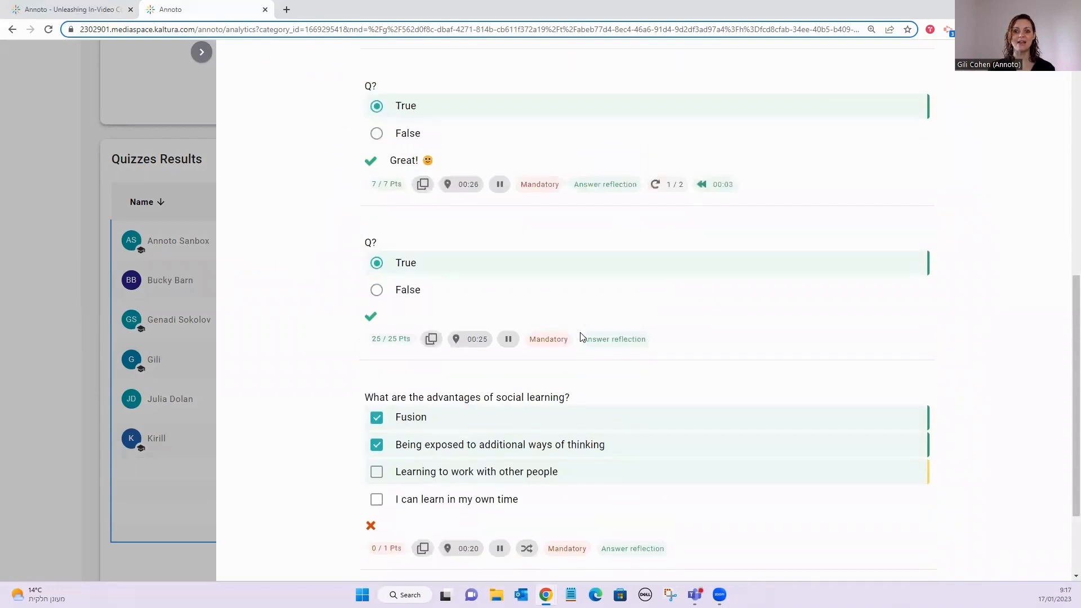
scroll(582, 337, "up", 2)
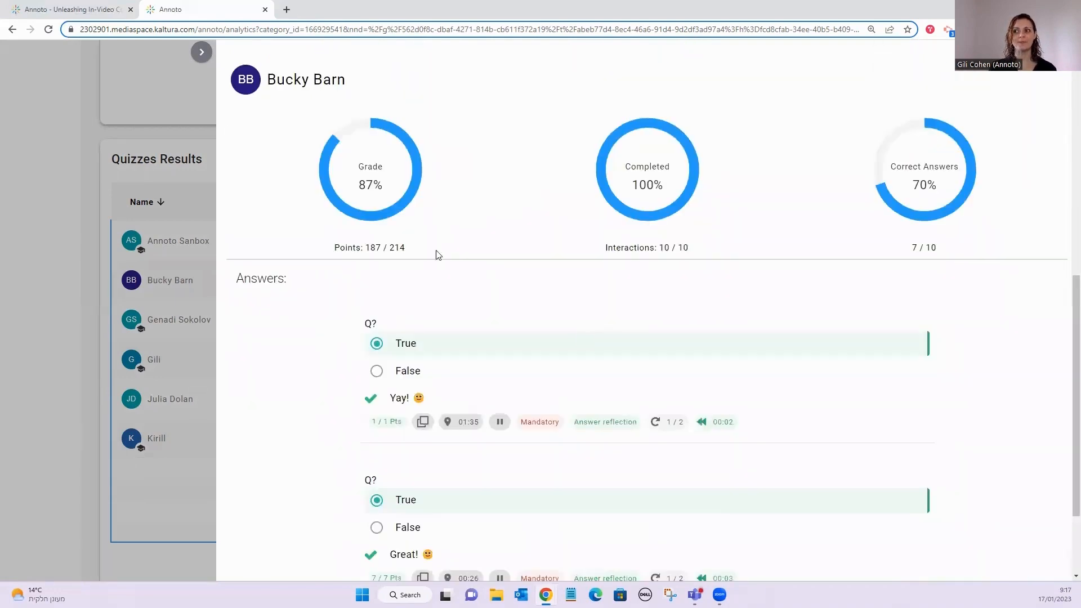
left_click(204, 56)
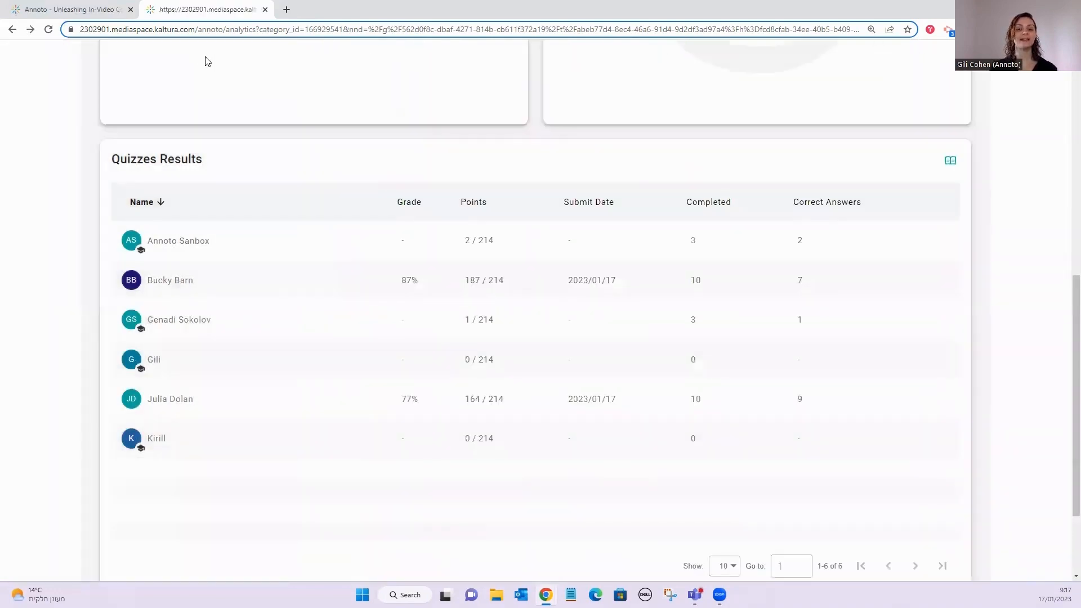